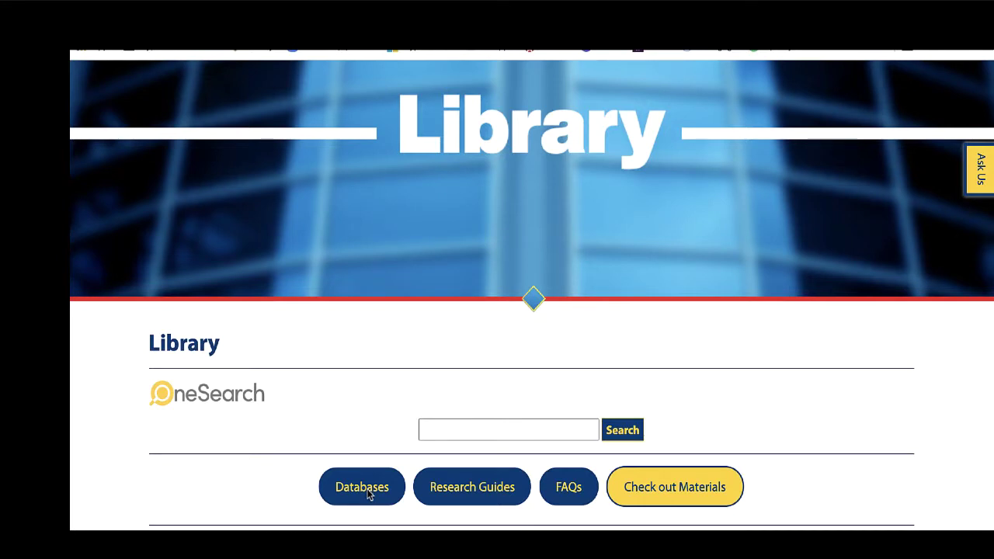
Step: Open ProQuest Central from the popular databases on the library's A-Z Databases page
{"action": "left_click", "coordinate": [362, 487]}
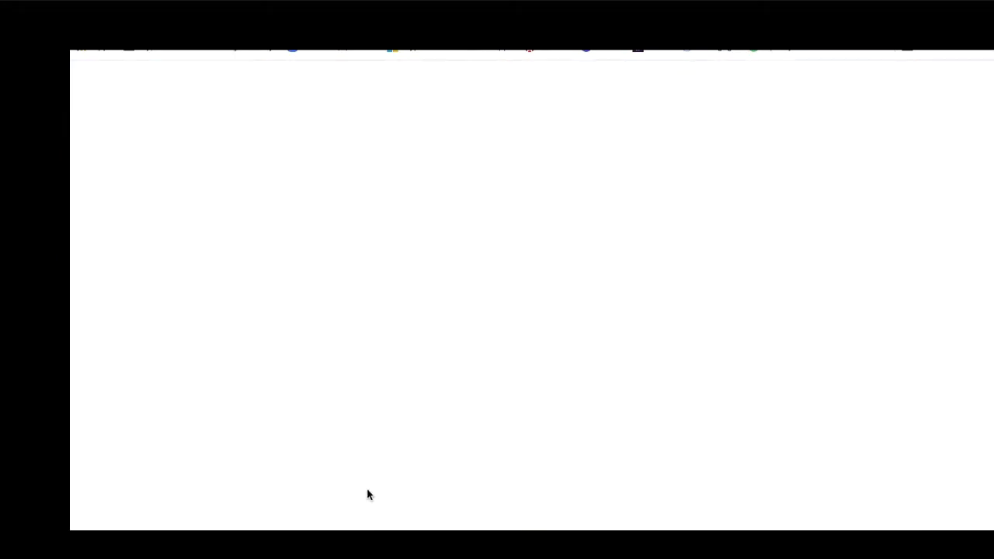
{"action": "scroll", "coordinate": [431, 299], "scroll_direction": "down", "scroll_amount": 2}
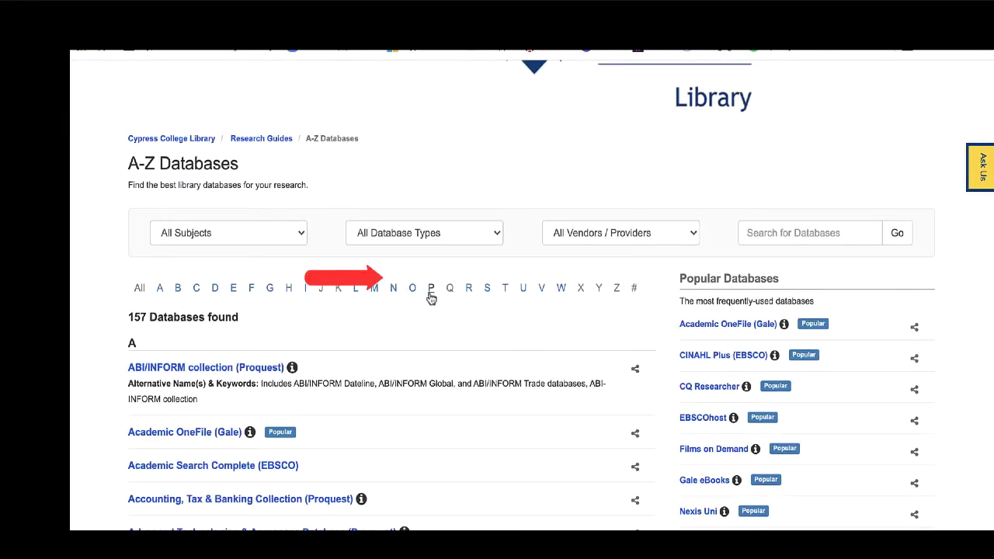
{"action": "scroll", "coordinate": [431, 299], "scroll_direction": "down", "scroll_amount": 3}
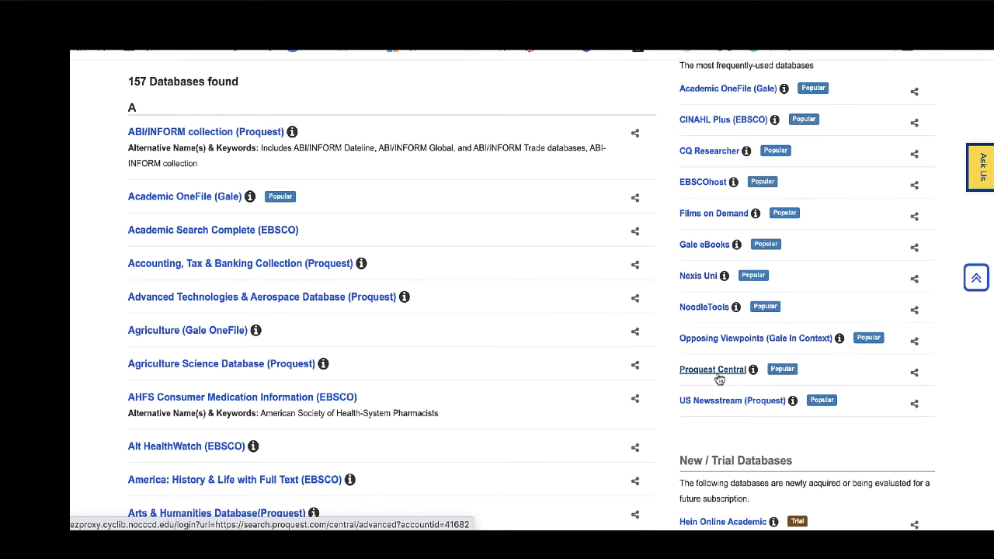
{"action": "left_click", "coordinate": [712, 370]}
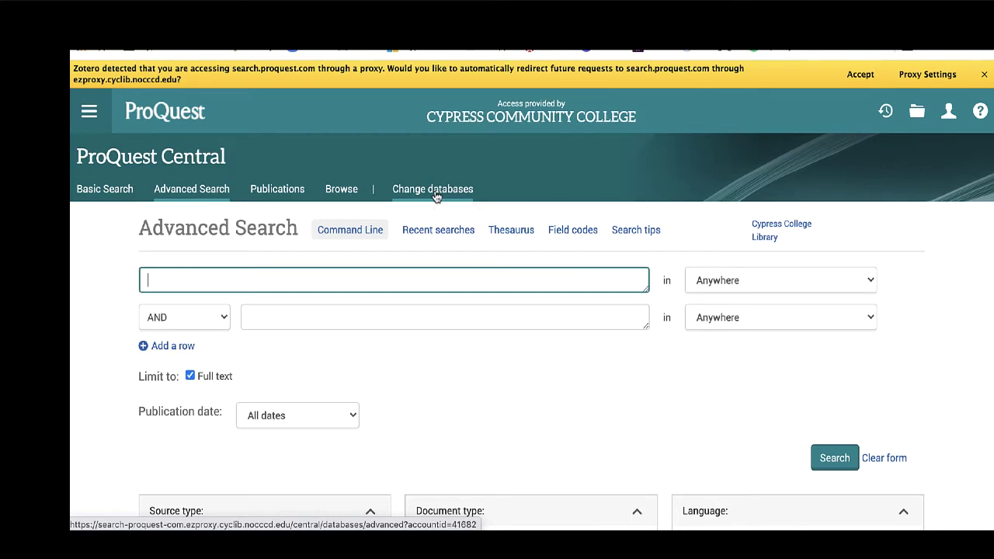
Step: Open the ProQuest database selection and deselect ProQuest Central along with all its sub-databases
{"action": "left_click", "coordinate": [436, 194]}
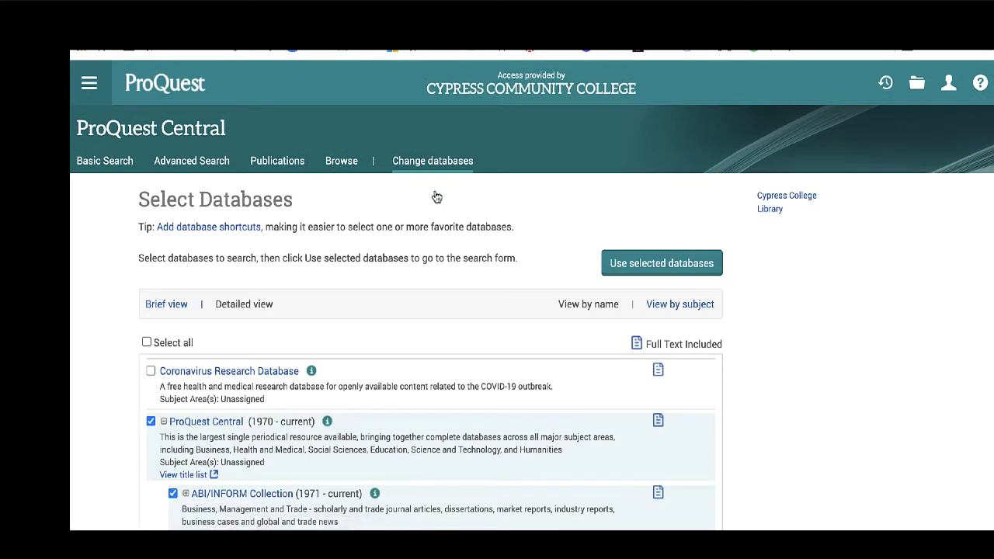
{"action": "scroll", "coordinate": [438, 317], "scroll_direction": "down", "scroll_amount": 2}
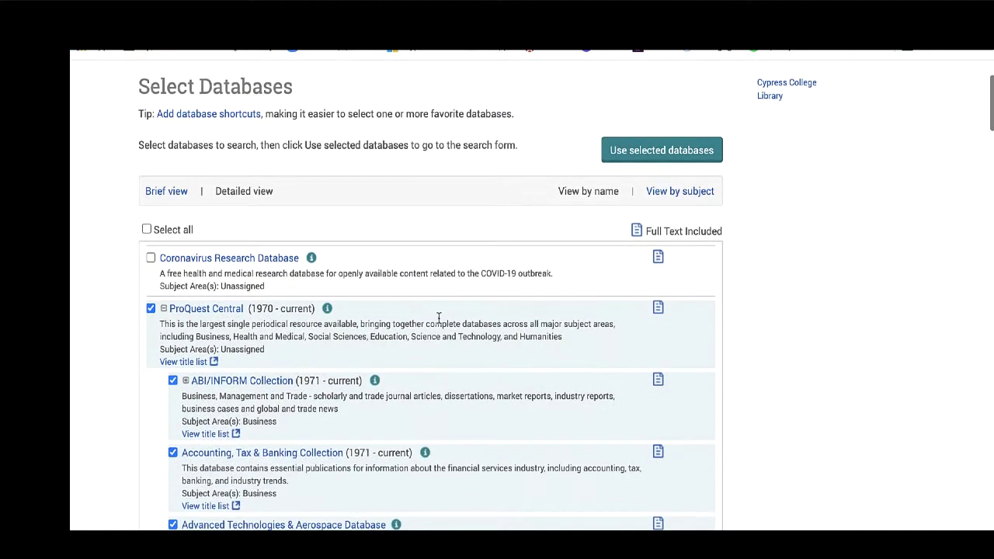
{"action": "left_click", "coordinate": [150, 308]}
Step: Select the Psychology, Social Science and Sociology databases and apply the selection to the search form
{"action": "scroll", "coordinate": [154, 386], "scroll_direction": "down", "scroll_amount": 3}
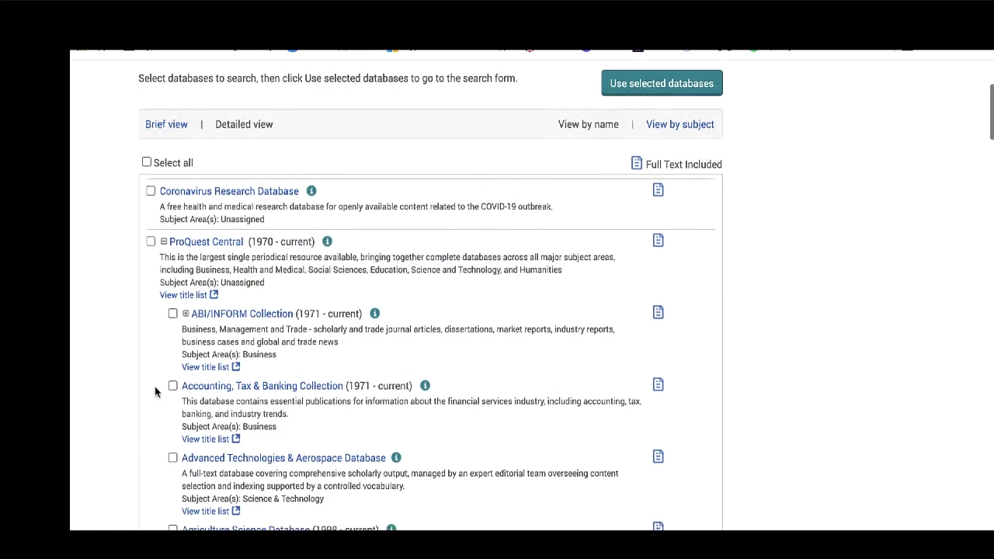
{"action": "scroll", "coordinate": [155, 386], "scroll_direction": "down", "scroll_amount": 2}
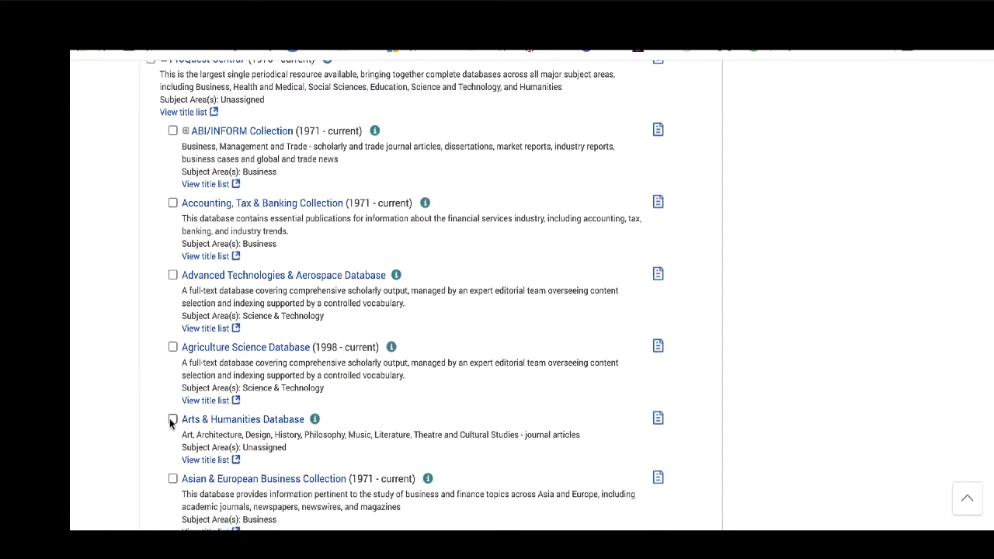
{"action": "scroll", "coordinate": [173, 424], "scroll_direction": "down", "scroll_amount": 8}
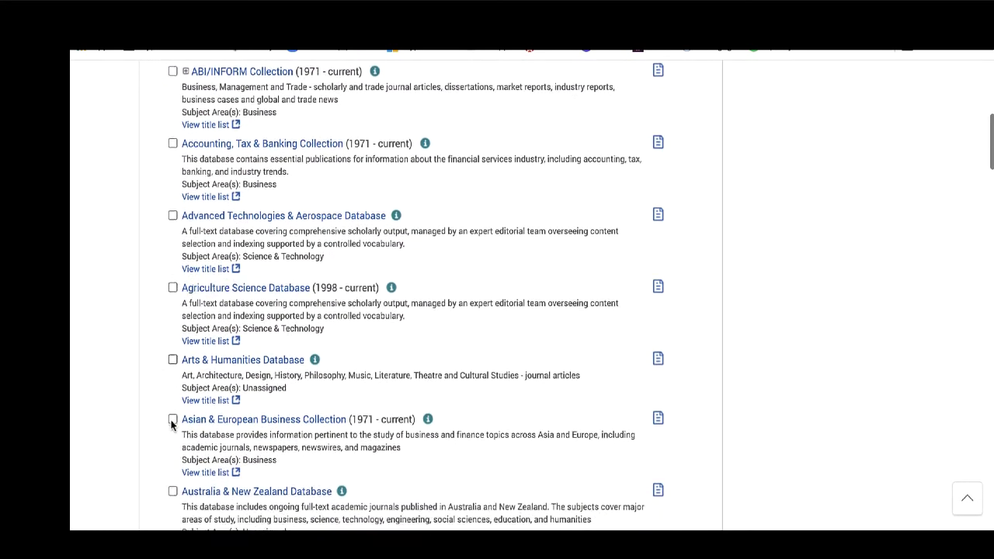
{"action": "scroll", "coordinate": [171, 425], "scroll_direction": "down", "scroll_amount": 2}
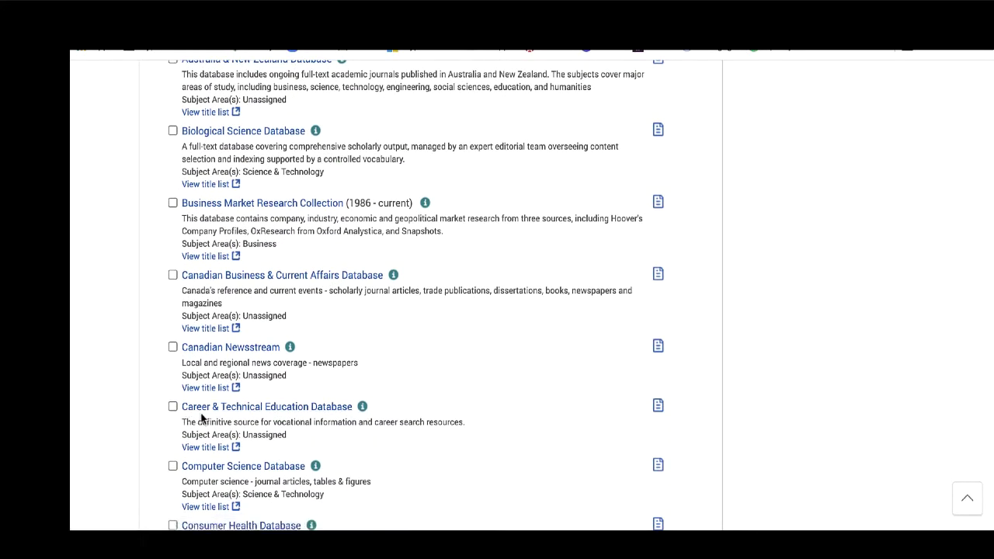
{"action": "scroll", "coordinate": [200, 418], "scroll_direction": "down", "scroll_amount": 10}
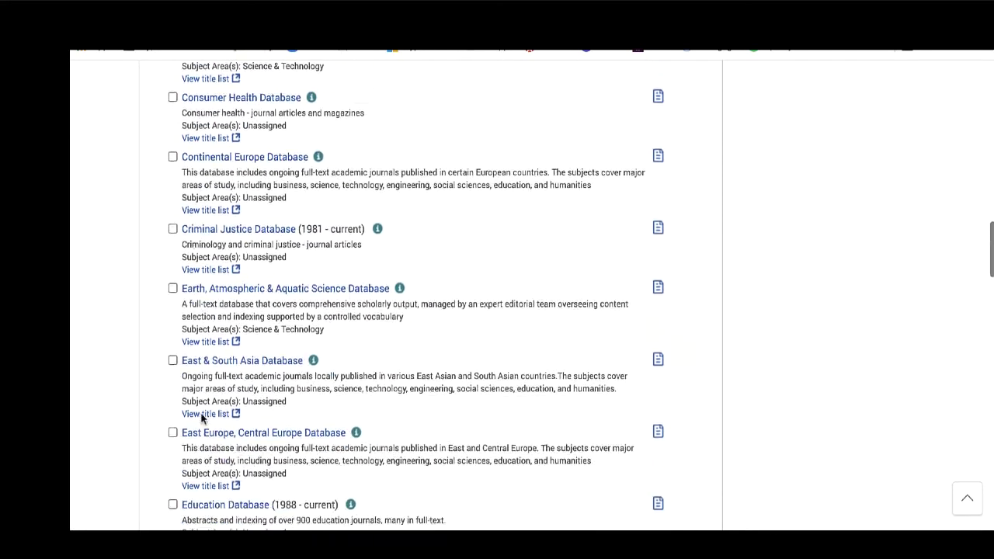
{"action": "scroll", "coordinate": [200, 416], "scroll_direction": "down", "scroll_amount": 10}
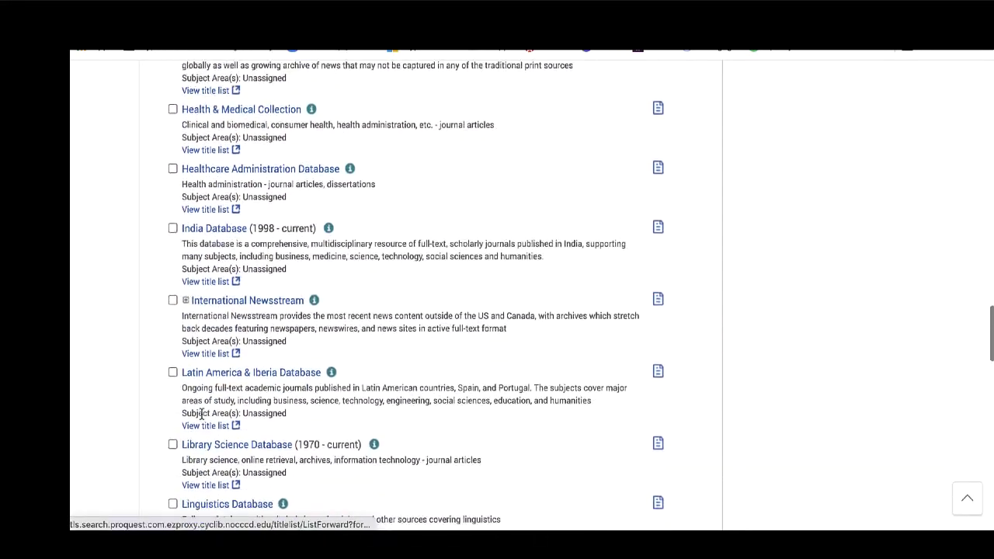
{"action": "scroll", "coordinate": [200, 416], "scroll_direction": "down", "scroll_amount": 3}
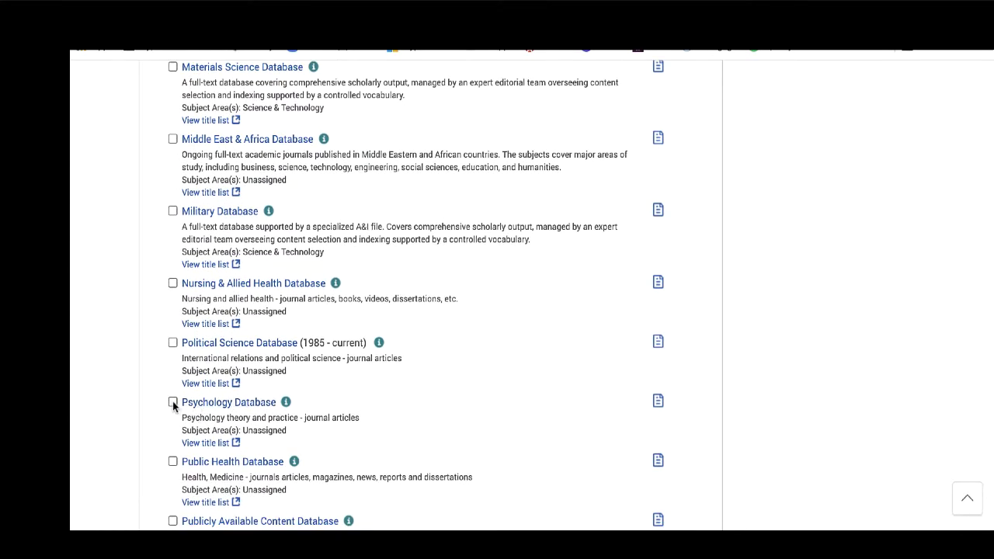
{"action": "left_click", "coordinate": [173, 402]}
{"action": "scroll", "coordinate": [172, 402], "scroll_direction": "down", "scroll_amount": 6}
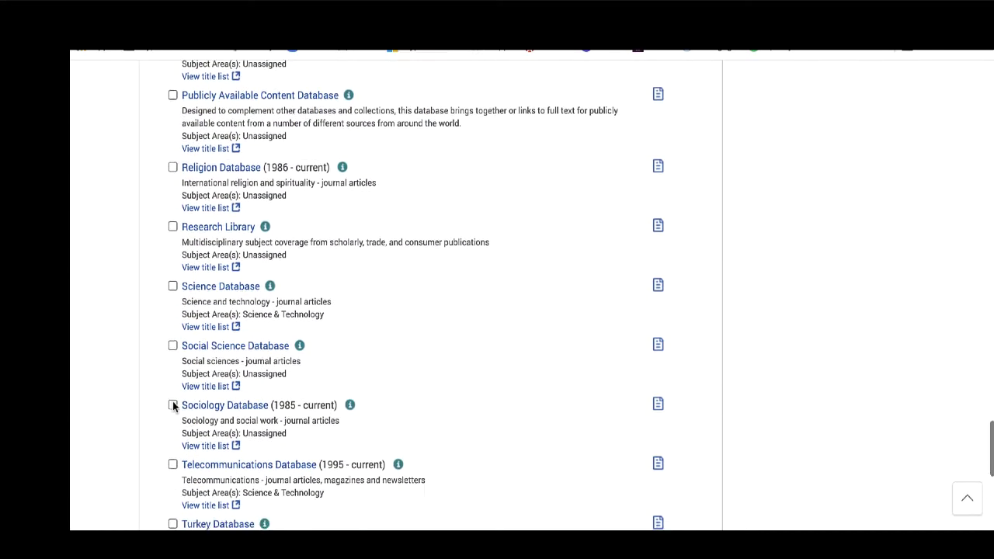
{"action": "left_click", "coordinate": [173, 336]}
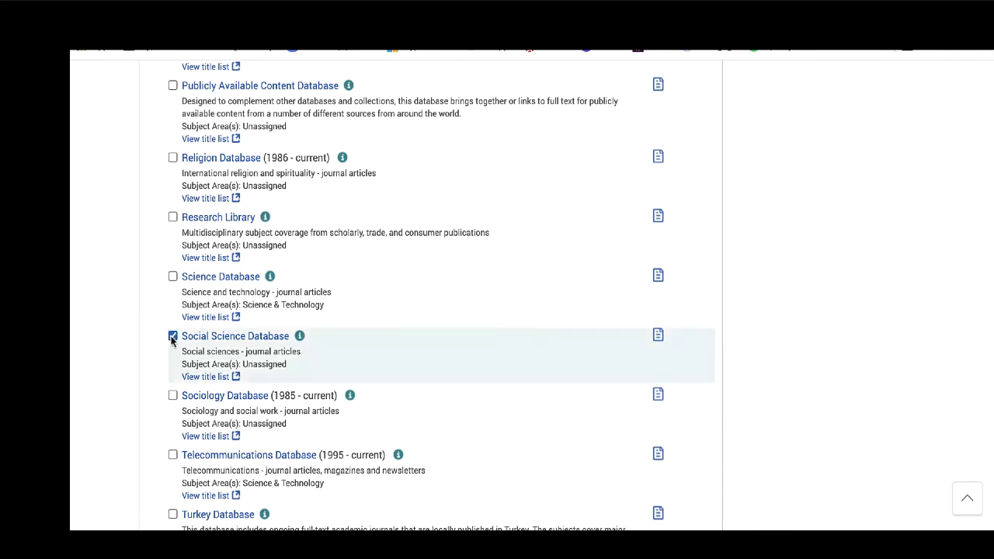
{"action": "left_click", "coordinate": [172, 397]}
{"action": "scroll", "coordinate": [172, 396], "scroll_direction": "down", "scroll_amount": 5}
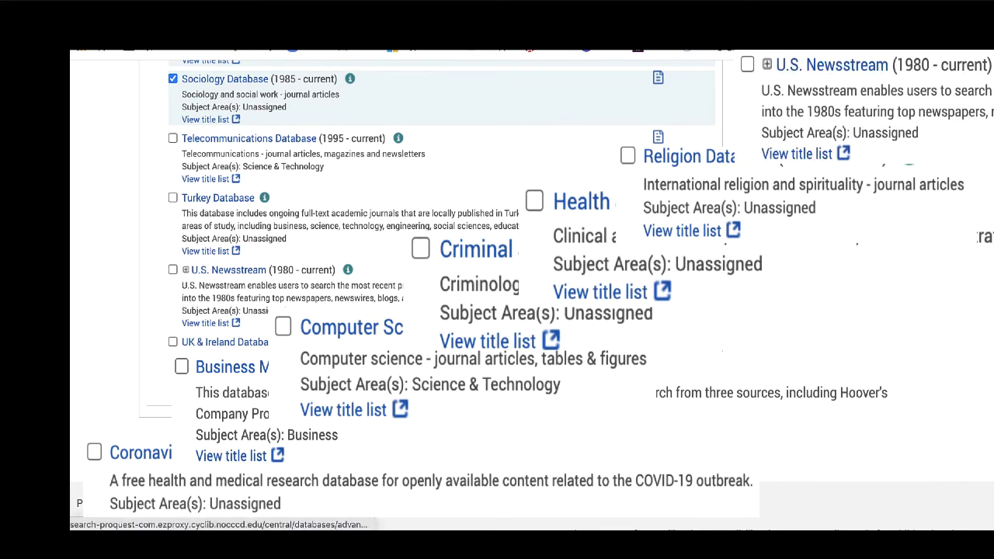
{"action": "left_click", "coordinate": [660, 453]}
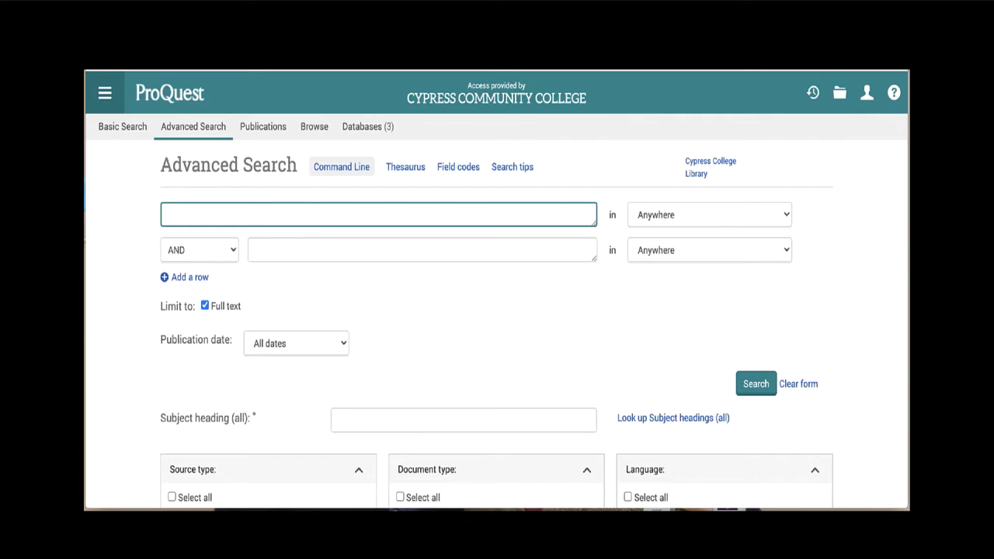
Step: Run an advanced full-text search for "anxiety" anywhere in the selected databases
{"action": "type", "text": "anxiety"}
{"action": "left_click", "coordinate": [642, 310]}
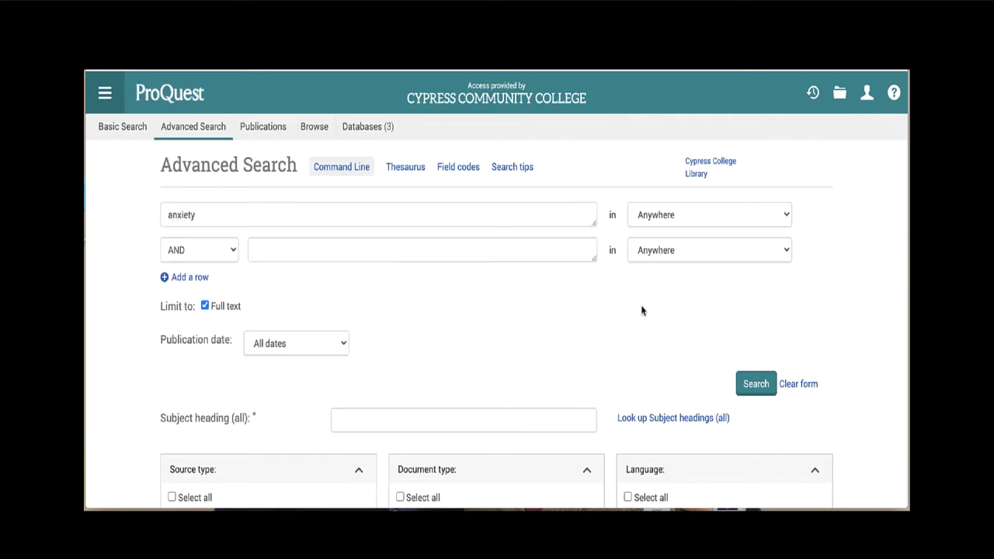
{"action": "left_click", "coordinate": [755, 384]}
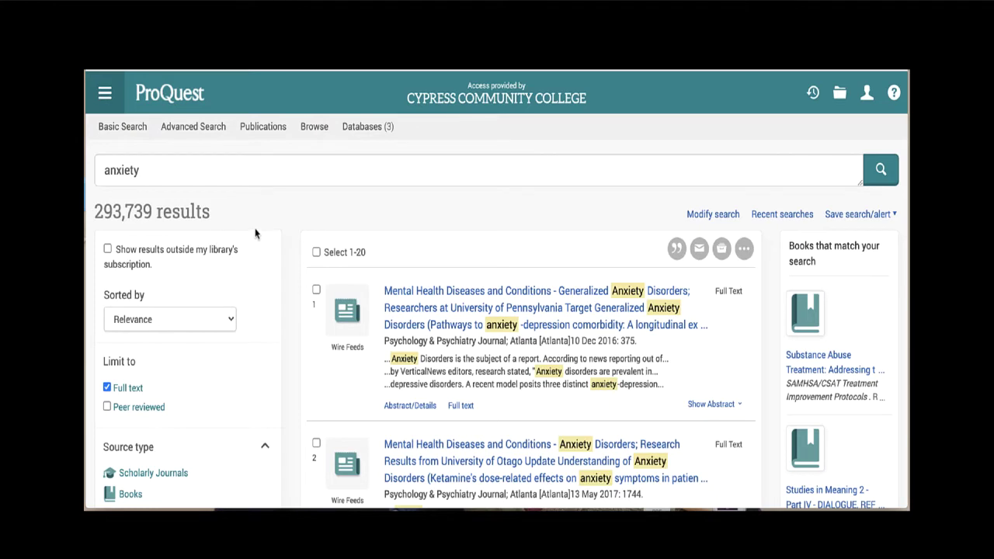
Step: Modify the search by adding "covid-19" as a second term combined with AND
{"action": "left_click", "coordinate": [713, 216]}
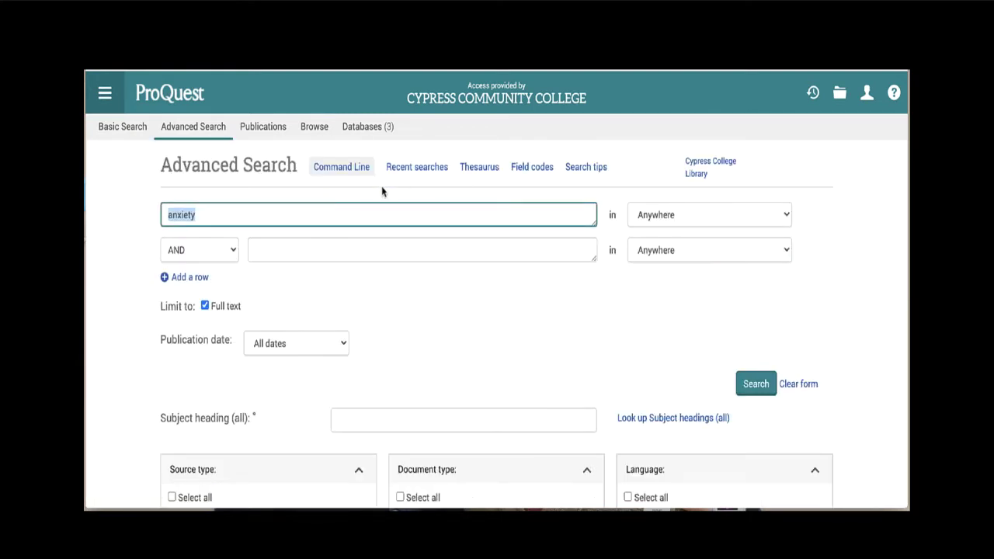
{"action": "left_click", "coordinate": [352, 247]}
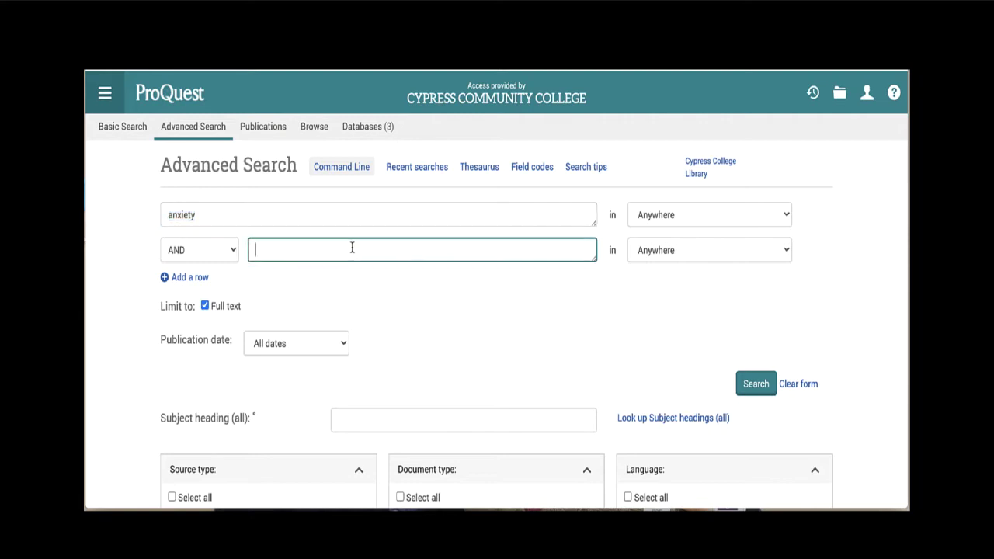
{"action": "type", "text": "covid"}
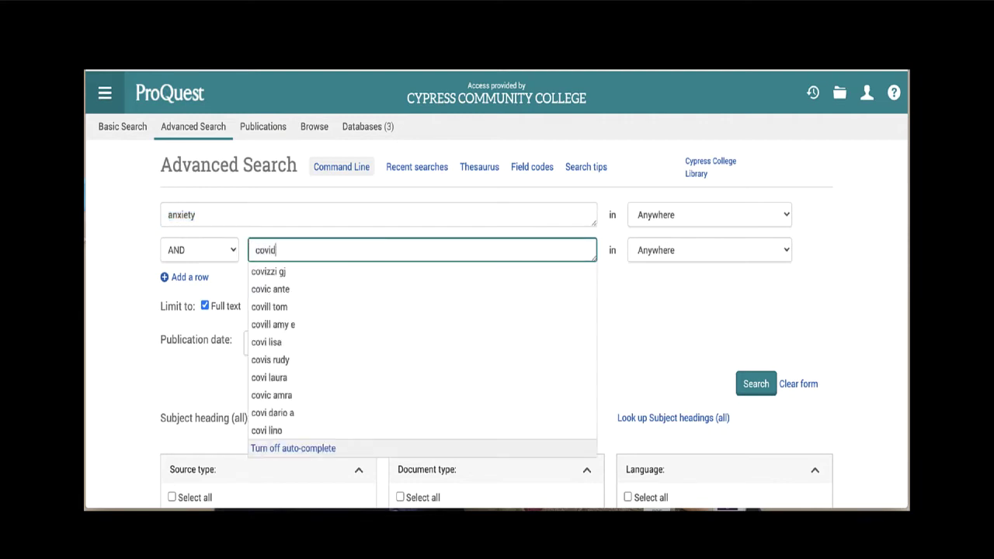
{"action": "type", "text": "-19"}
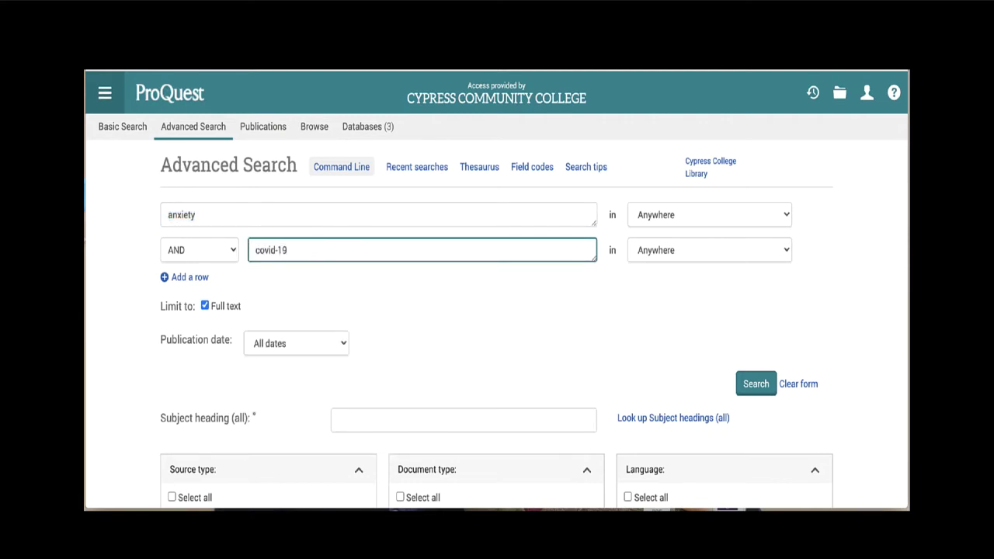
Step: Limit the publication date to after November 2019, leaving the day as Any Day
{"action": "scroll", "coordinate": [401, 377], "scroll_direction": "down", "scroll_amount": 2}
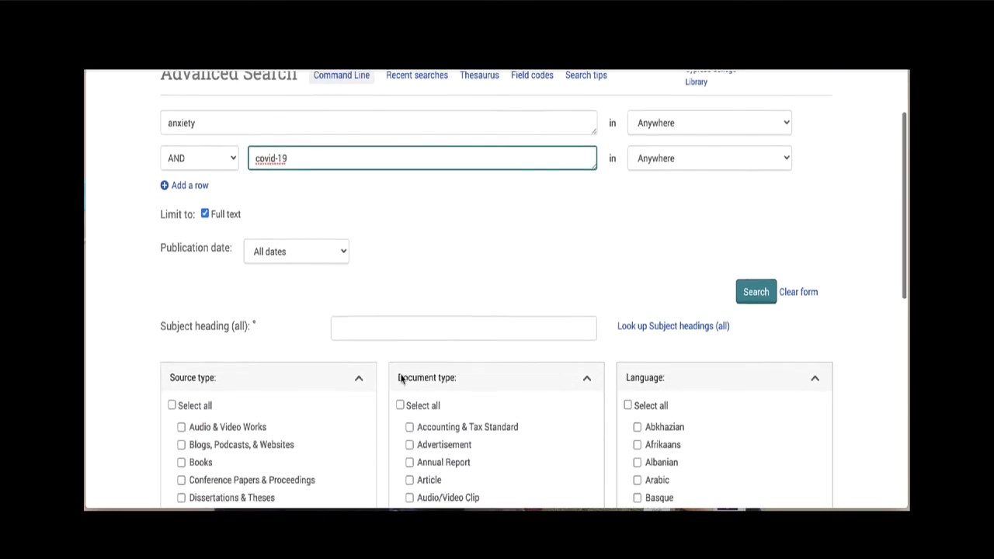
{"action": "scroll", "coordinate": [401, 378], "scroll_direction": "down", "scroll_amount": 1}
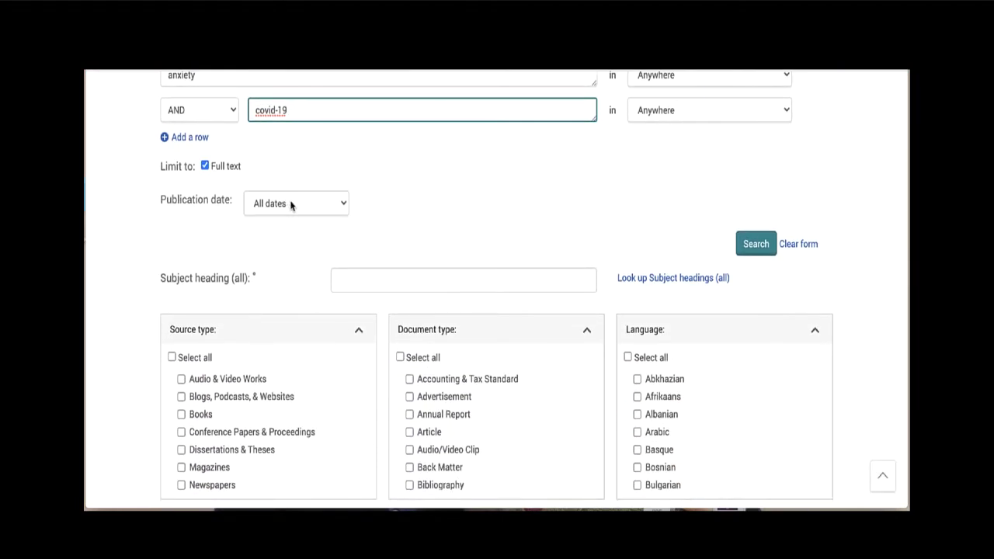
{"action": "left_click", "coordinate": [292, 204]}
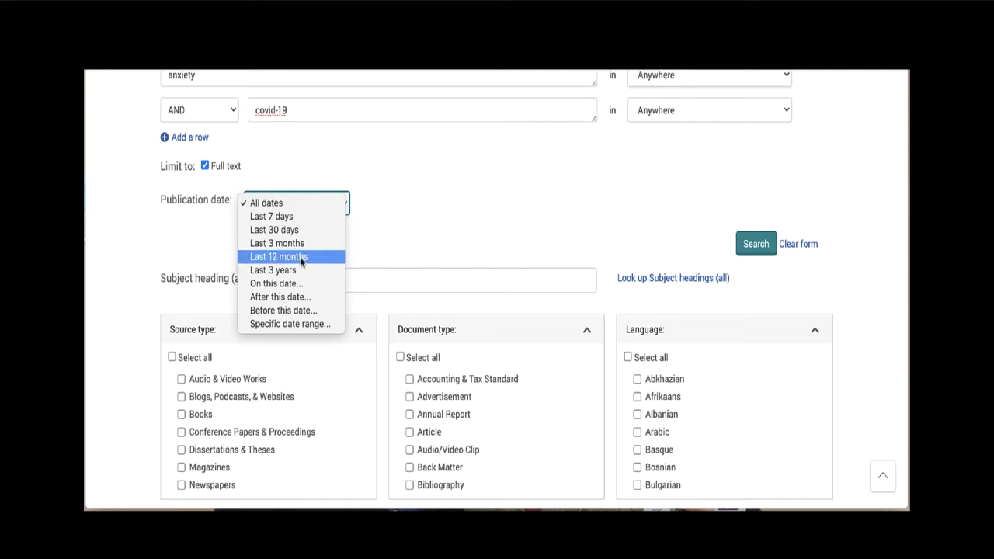
{"action": "left_click", "coordinate": [288, 297]}
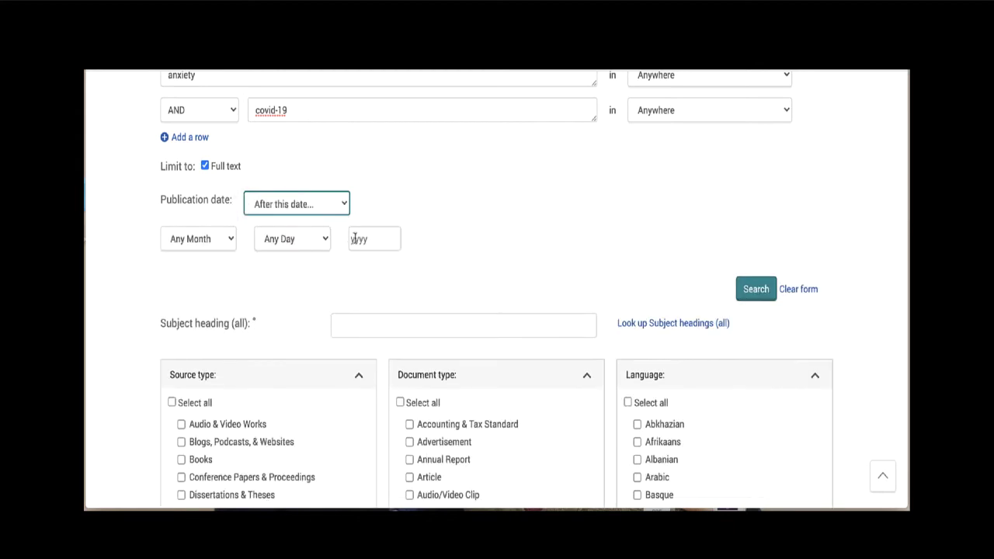
{"action": "left_click", "coordinate": [201, 239]}
{"action": "left_click", "coordinate": [193, 387]}
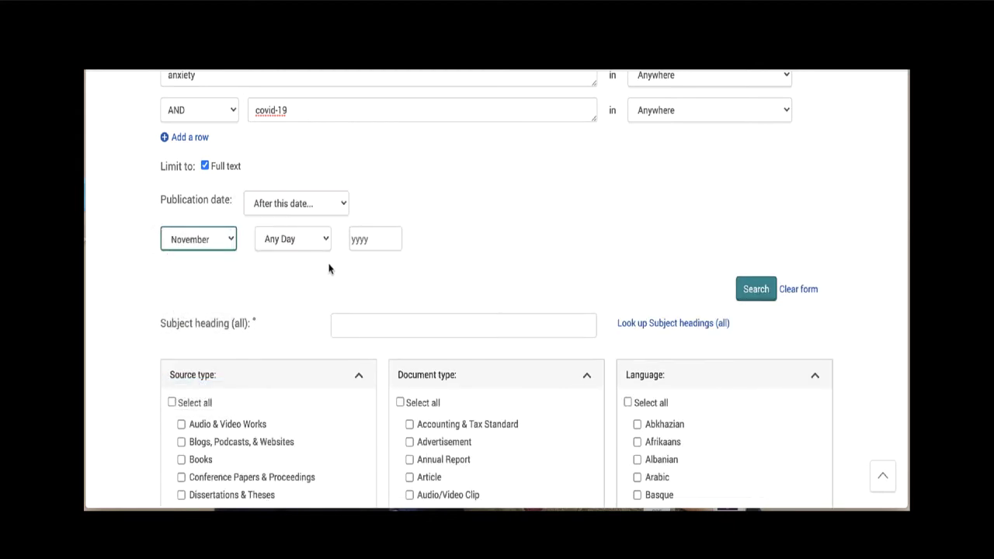
{"action": "left_click", "coordinate": [353, 239]}
{"action": "type", "text": "2019"}
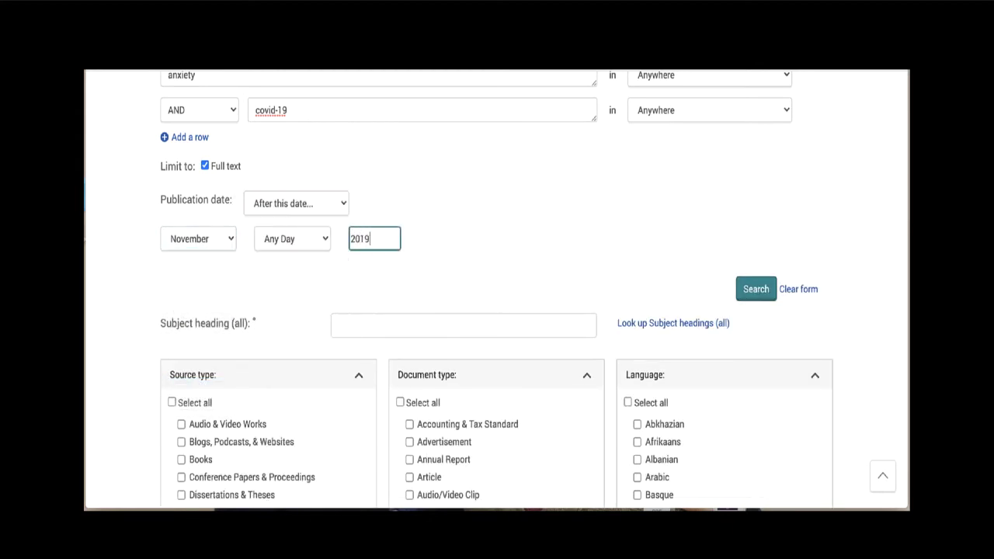
{"action": "left_click", "coordinate": [469, 272]}
Step: Limit the source type to Scholarly Journals and the document type to Article
{"action": "scroll", "coordinate": [469, 271], "scroll_direction": "down", "scroll_amount": 3}
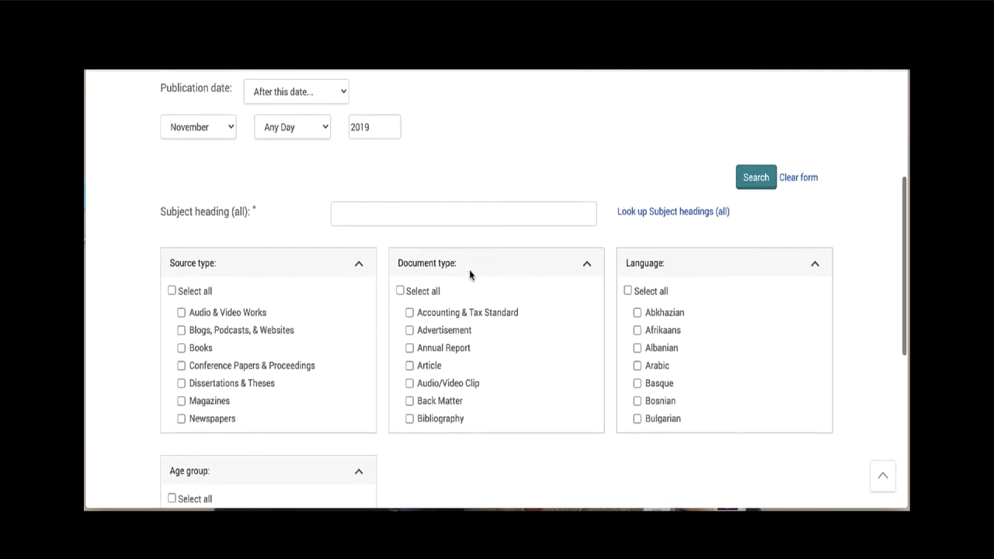
{"action": "scroll", "coordinate": [470, 270], "scroll_direction": "down", "scroll_amount": 1}
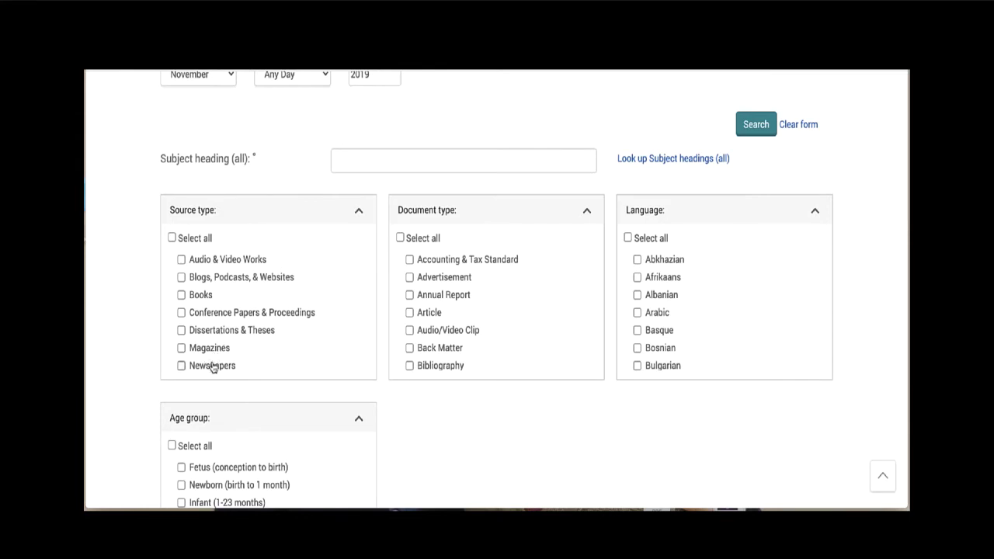
{"action": "scroll", "coordinate": [208, 359], "scroll_direction": "down", "scroll_amount": 3}
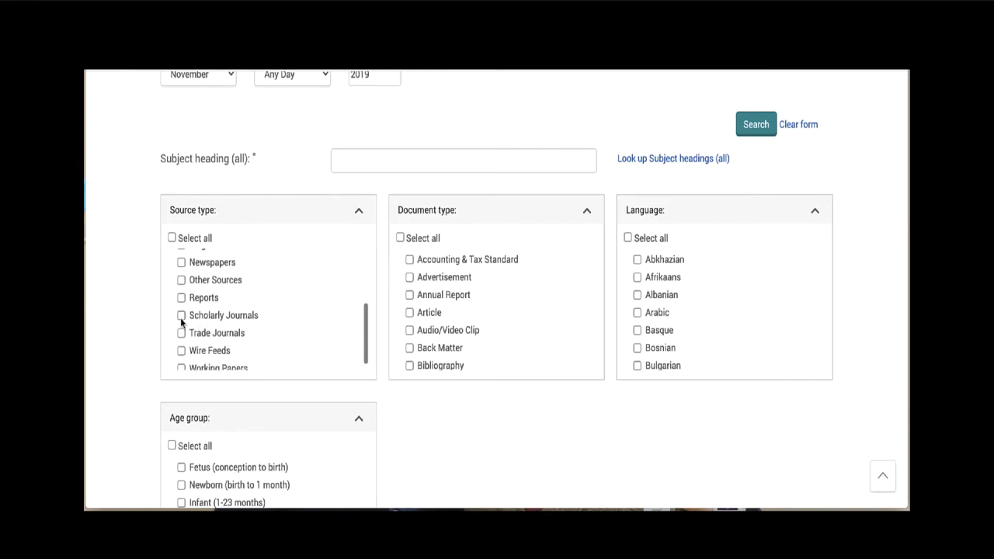
{"action": "left_click", "coordinate": [181, 316]}
{"action": "left_click", "coordinate": [409, 312]}
Step: Run the refined search for anxiety AND covid-19 and look over the first results
{"action": "scroll", "coordinate": [462, 419], "scroll_direction": "down", "scroll_amount": 1}
{"action": "scroll", "coordinate": [462, 419], "scroll_direction": "up", "scroll_amount": 3}
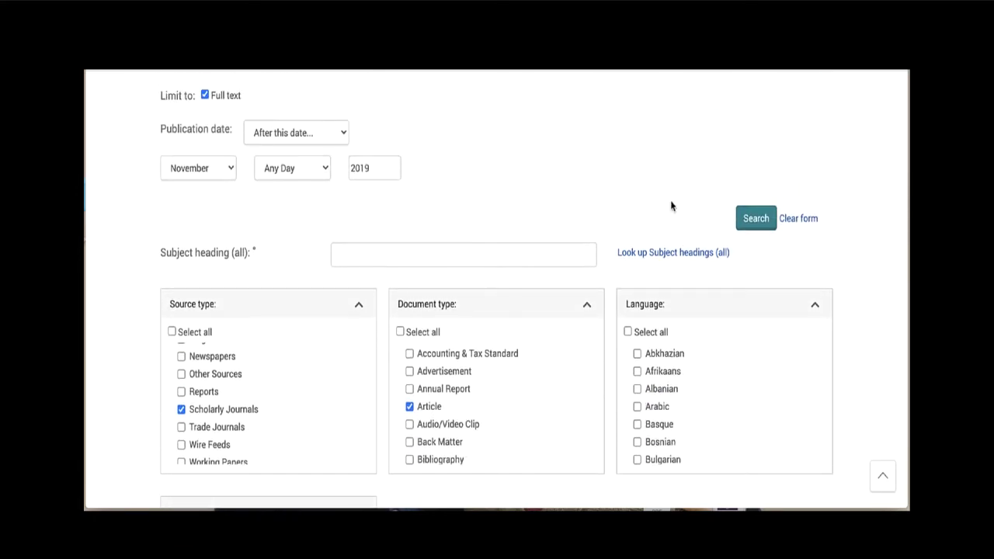
{"action": "scroll", "coordinate": [757, 431], "scroll_direction": "up", "scroll_amount": 5}
{"action": "left_click", "coordinate": [757, 427]}
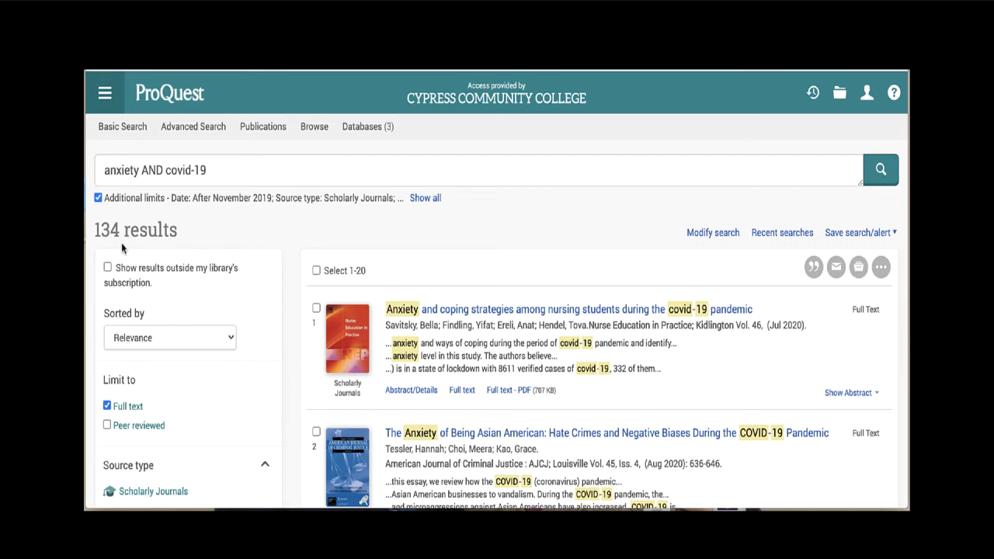
{"action": "scroll", "coordinate": [121, 247], "scroll_direction": "down", "scroll_amount": 1}
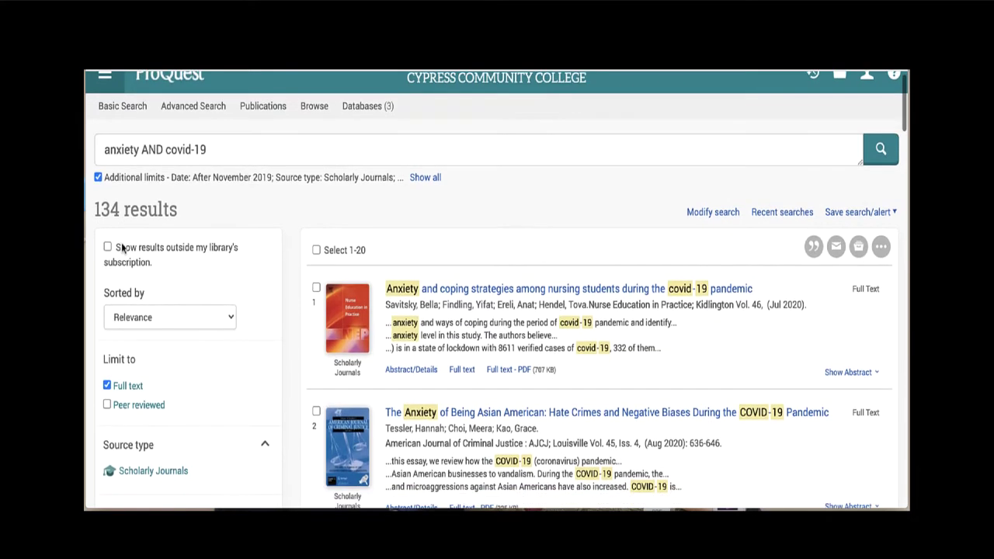
Step: Limit the anxiety AND covid-19 results to peer-reviewed articles
{"action": "scroll", "coordinate": [416, 226], "scroll_direction": "up", "scroll_amount": 1}
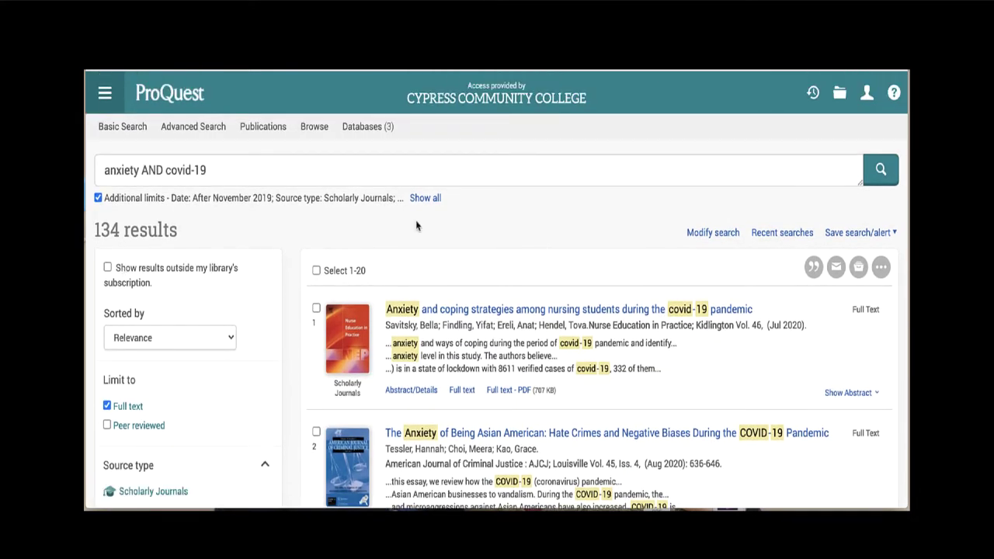
{"action": "scroll", "coordinate": [415, 225], "scroll_direction": "down", "scroll_amount": 2}
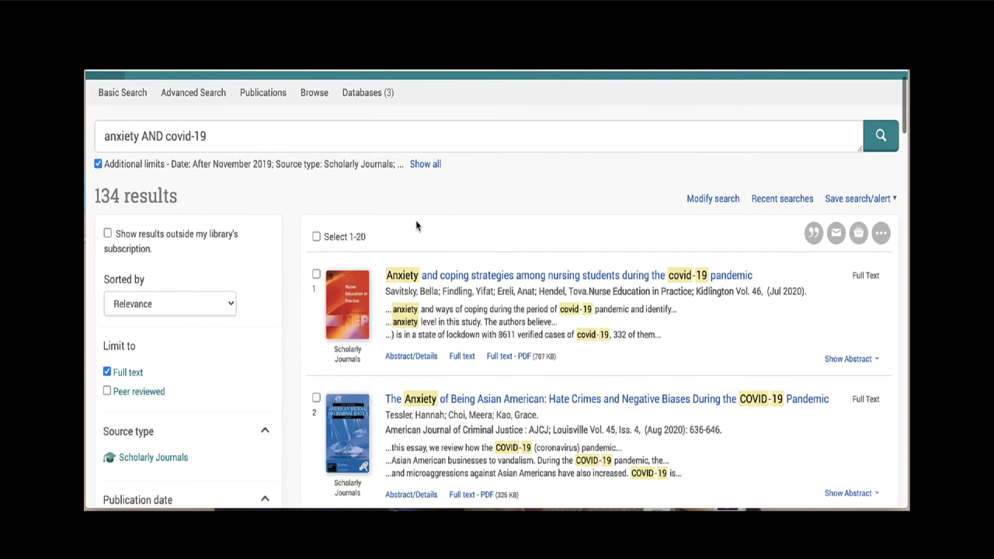
{"action": "left_click", "coordinate": [107, 392]}
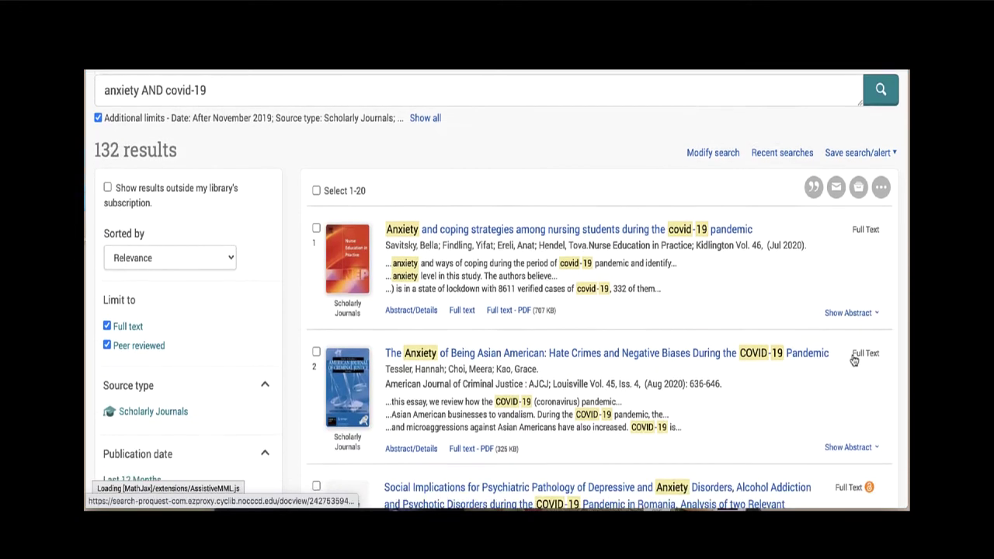
Step: Show the first result's abstract and examine its summary, subject terms, location and source database
{"action": "left_click", "coordinate": [845, 311]}
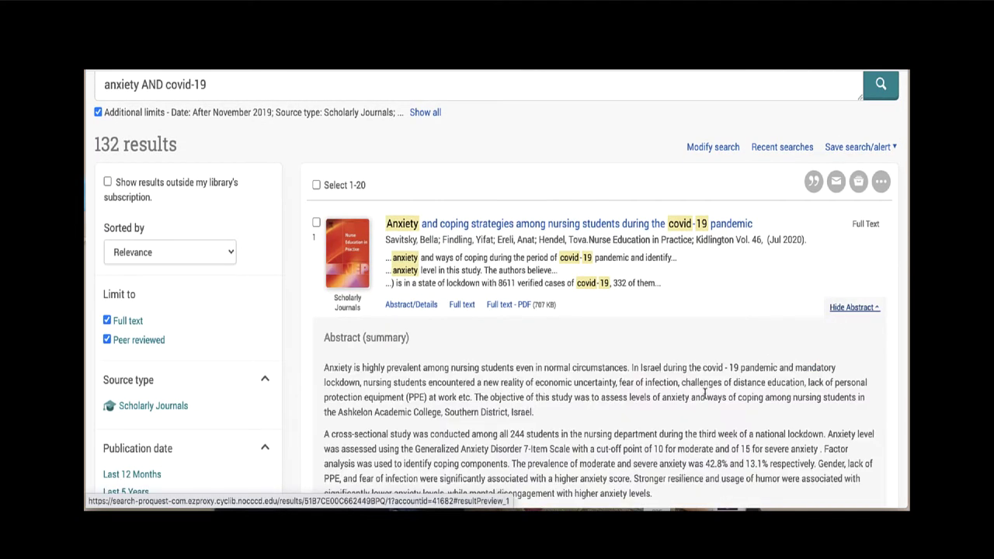
{"action": "scroll", "coordinate": [702, 396], "scroll_direction": "down", "scroll_amount": 2}
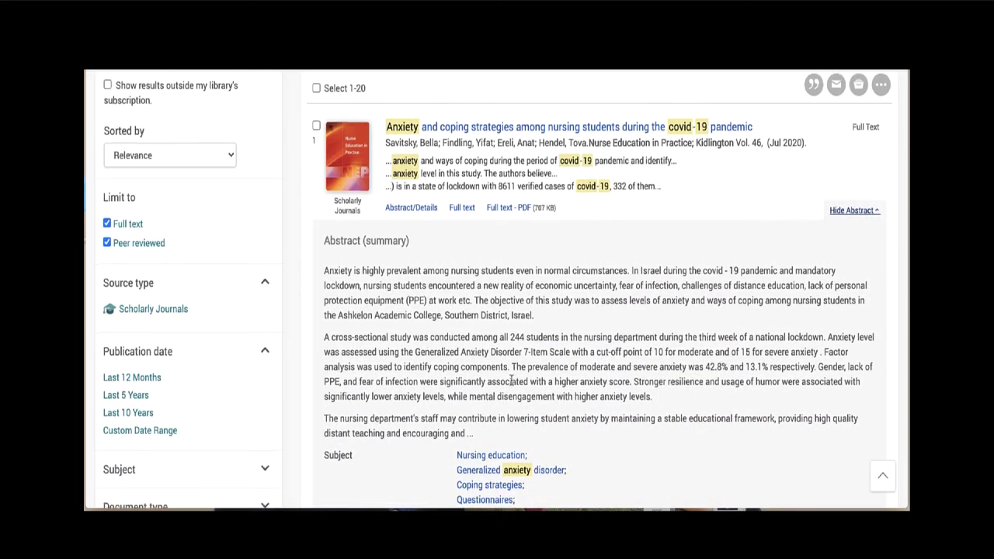
{"action": "scroll", "coordinate": [509, 389], "scroll_direction": "down", "scroll_amount": 1}
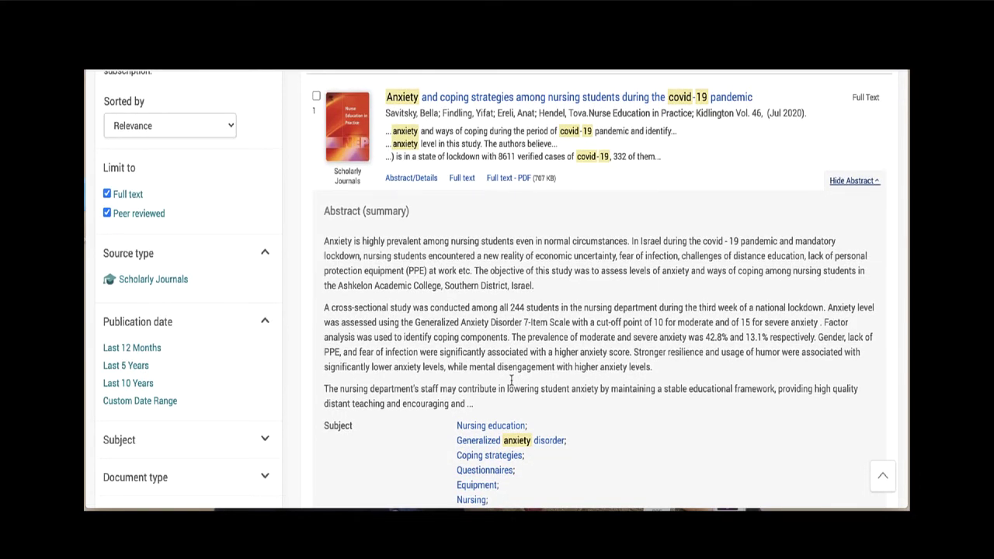
{"action": "scroll", "coordinate": [511, 379], "scroll_direction": "down", "scroll_amount": 3}
{"action": "scroll", "coordinate": [513, 383], "scroll_direction": "down", "scroll_amount": 1}
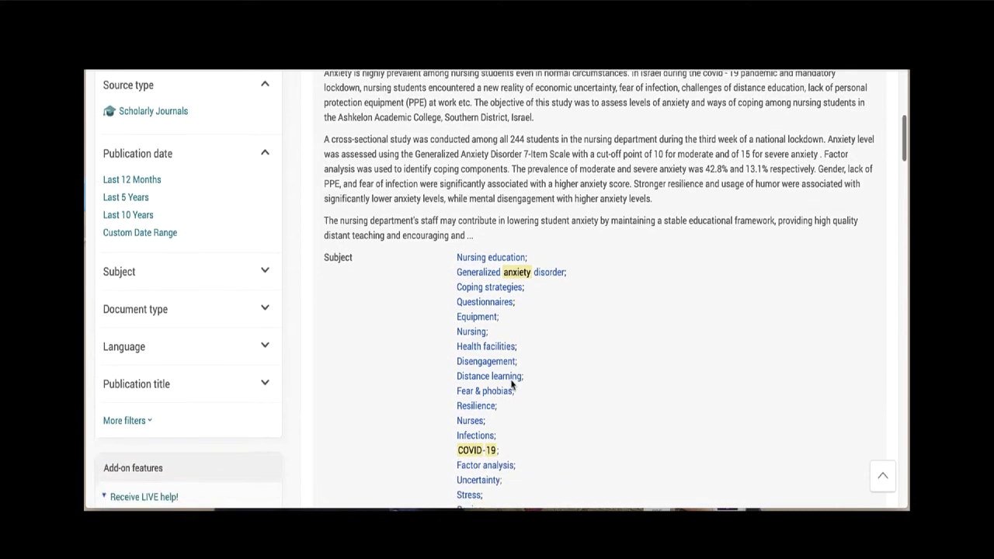
{"action": "scroll", "coordinate": [511, 383], "scroll_direction": "down", "scroll_amount": 3}
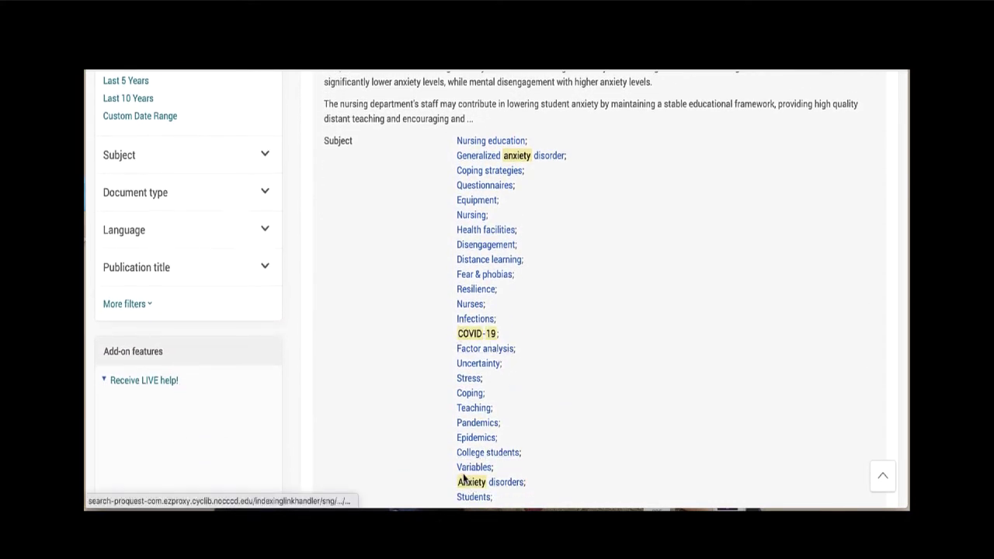
{"action": "scroll", "coordinate": [464, 477], "scroll_direction": "down", "scroll_amount": 6}
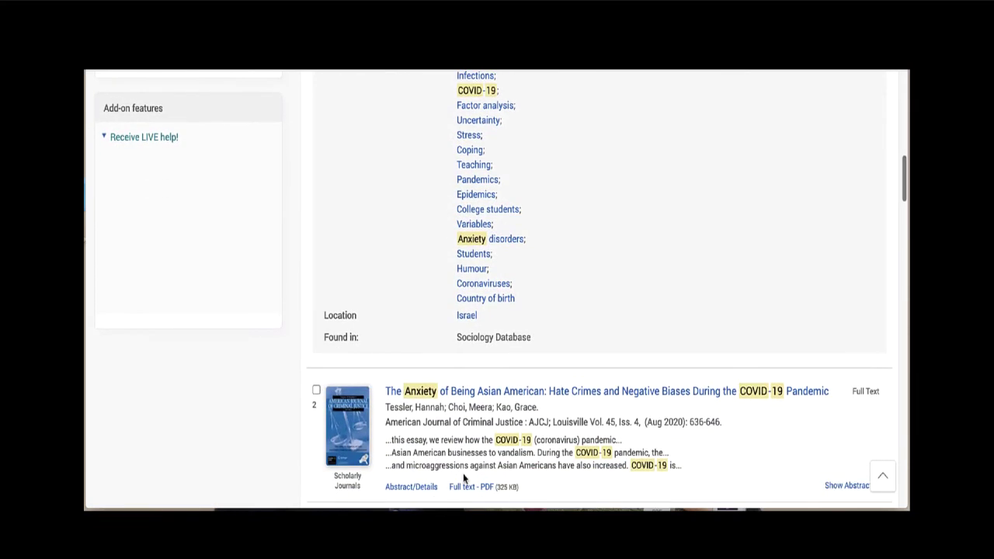
{"action": "scroll", "coordinate": [463, 478], "scroll_direction": "up", "scroll_amount": 15}
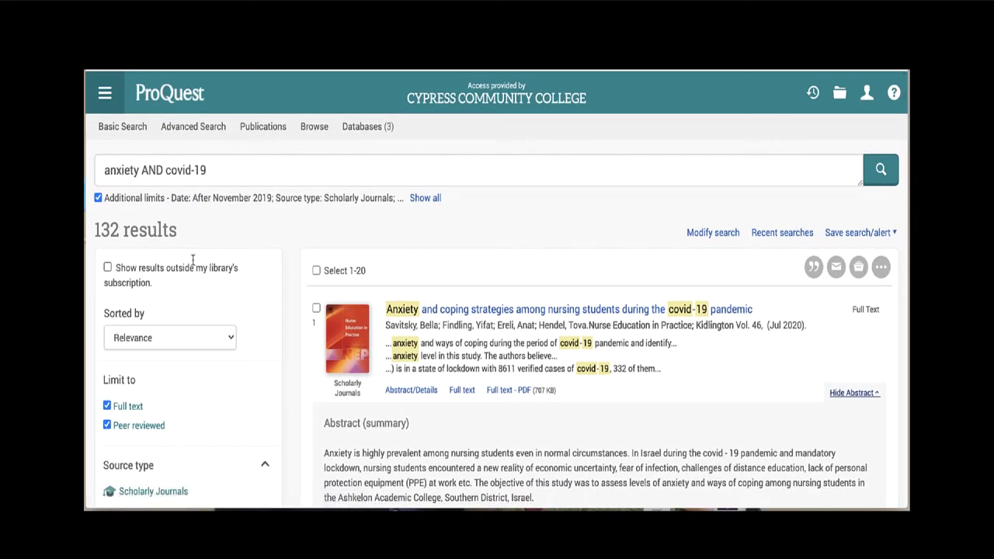
Step: Modify the search so both anxiety and covid-19 are searched in Subject heading — MAINSUBJECT, and run it
{"action": "left_click", "coordinate": [720, 234]}
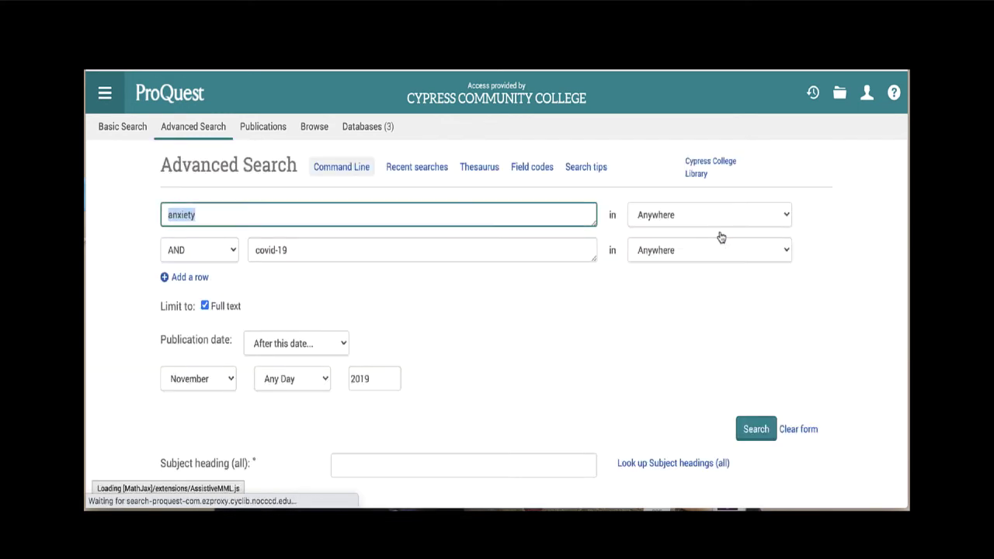
{"action": "left_click", "coordinate": [697, 218]}
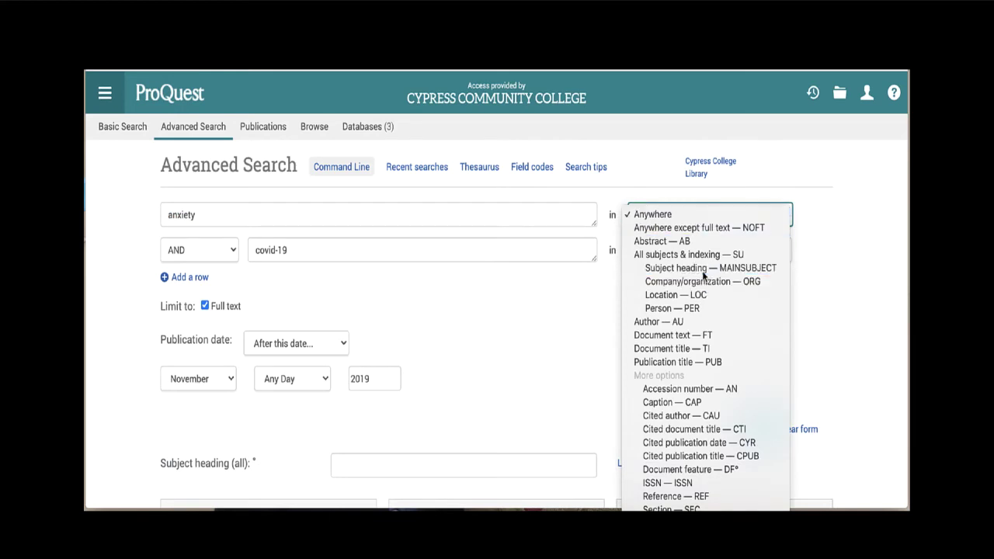
{"action": "left_click", "coordinate": [701, 269]}
{"action": "left_click", "coordinate": [694, 277]}
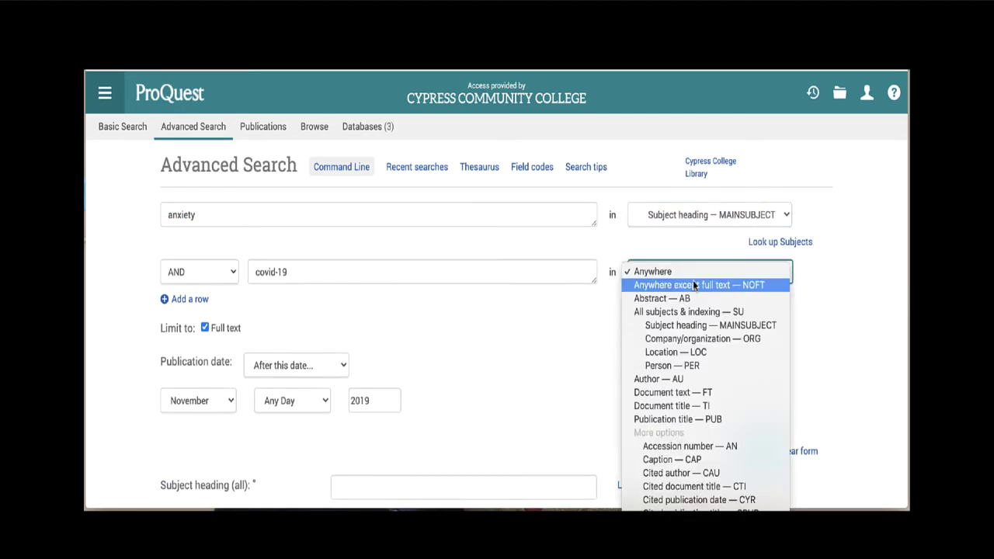
{"action": "left_click", "coordinate": [690, 325]}
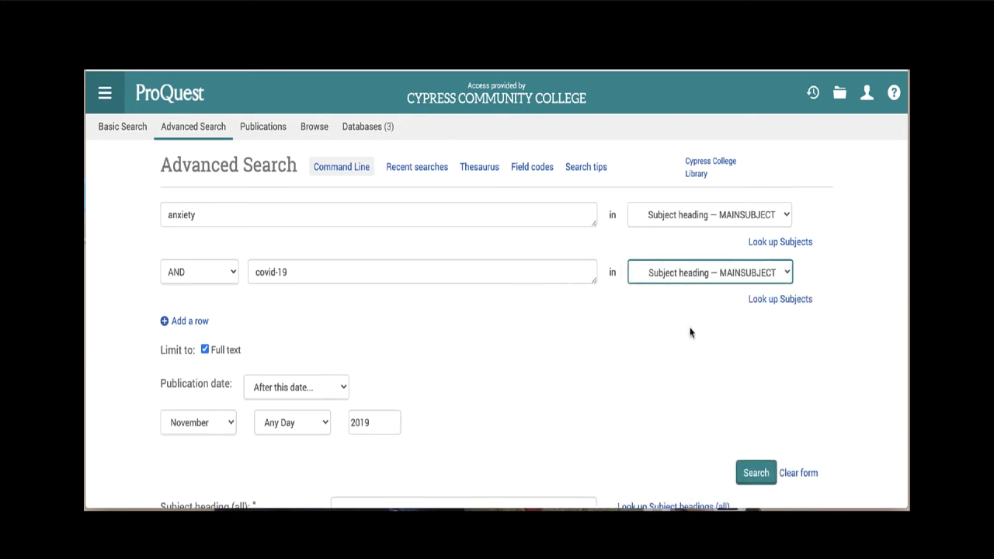
{"action": "left_click", "coordinate": [757, 472]}
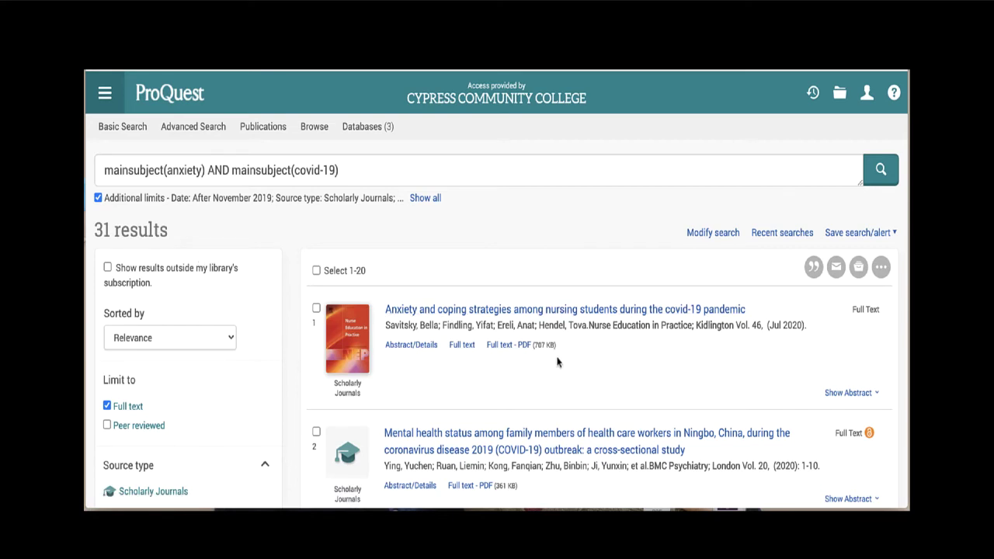
{"action": "scroll", "coordinate": [557, 362], "scroll_direction": "down", "scroll_amount": 1}
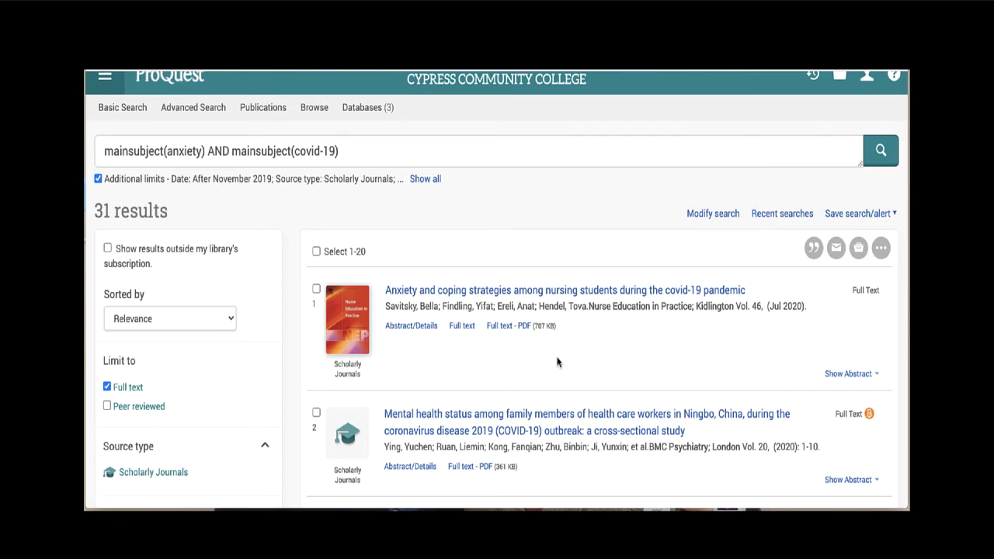
Step: Modify the search by adding "coping" as a third term combined with AND and searched Anywhere, and run it
{"action": "left_click", "coordinate": [724, 220]}
{"action": "left_click", "coordinate": [188, 324]}
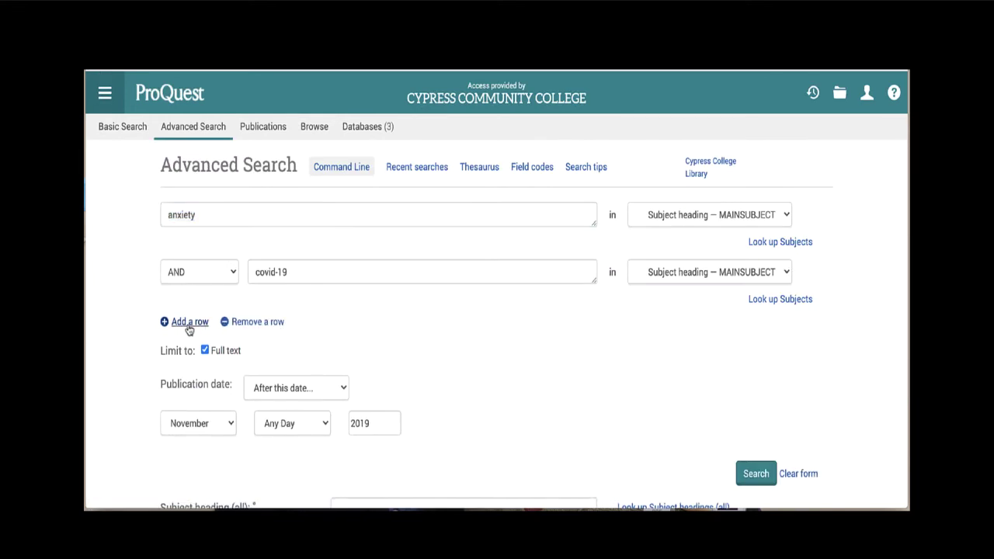
{"action": "left_click", "coordinate": [287, 331]}
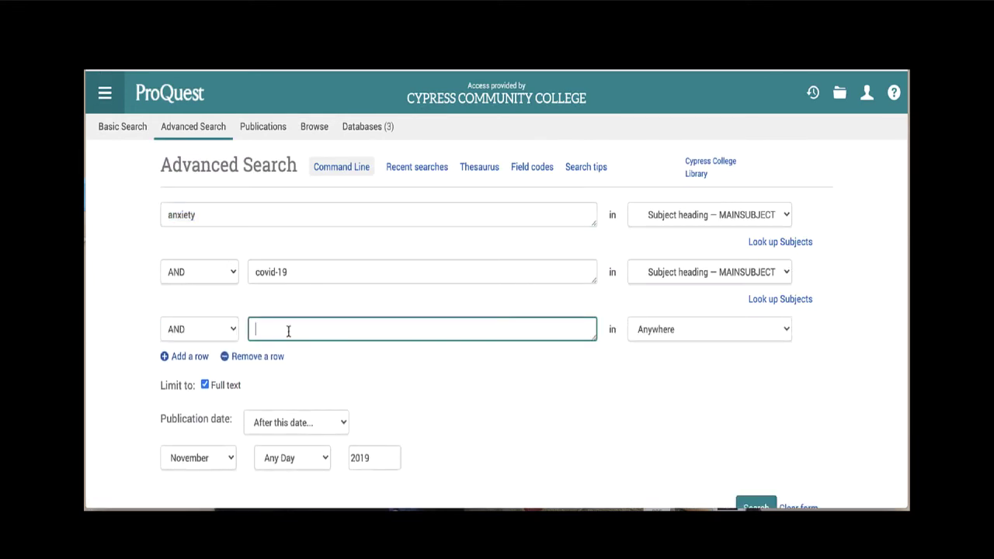
{"action": "type", "text": "coping st"}
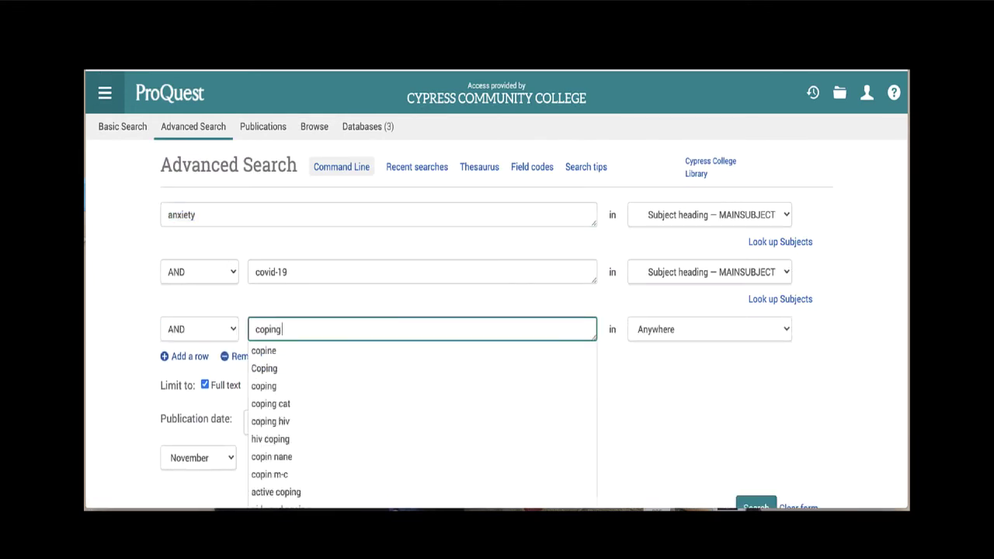
{"action": "key", "text": "BackSpace"}
{"action": "key", "text": "BackSpace"}
{"action": "key", "text": "BackSpace"}
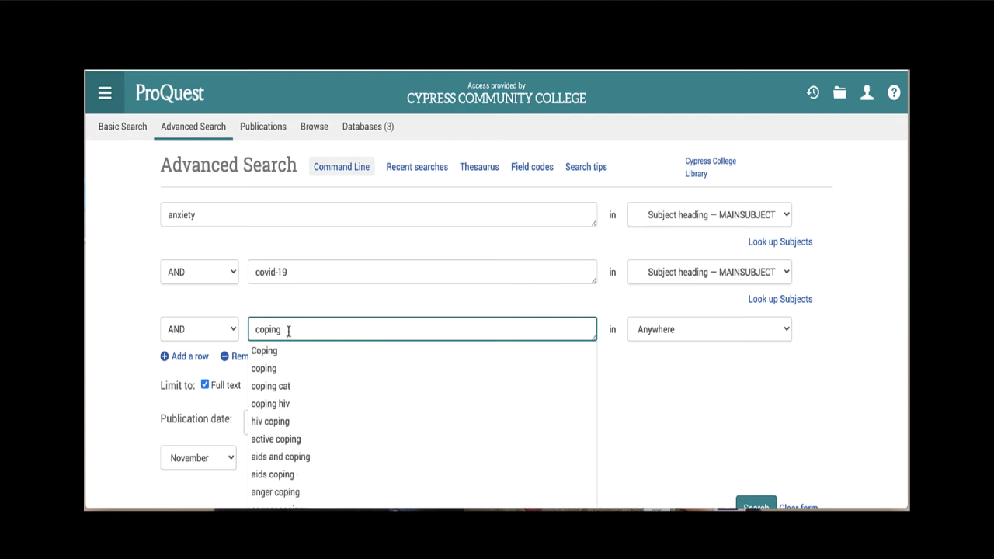
{"action": "left_click", "coordinate": [132, 430]}
{"action": "scroll", "coordinate": [623, 424], "scroll_direction": "down", "scroll_amount": 1}
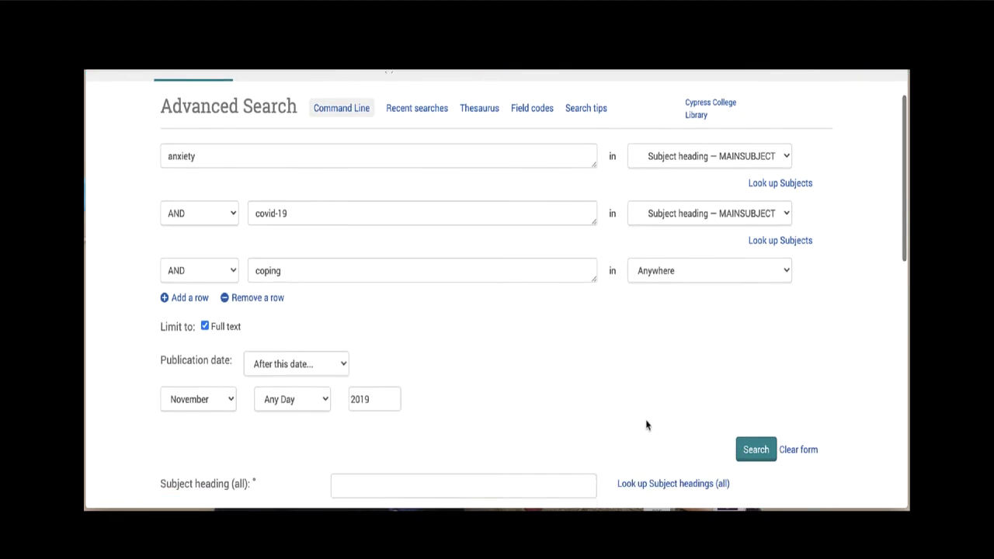
{"action": "left_click", "coordinate": [756, 449]}
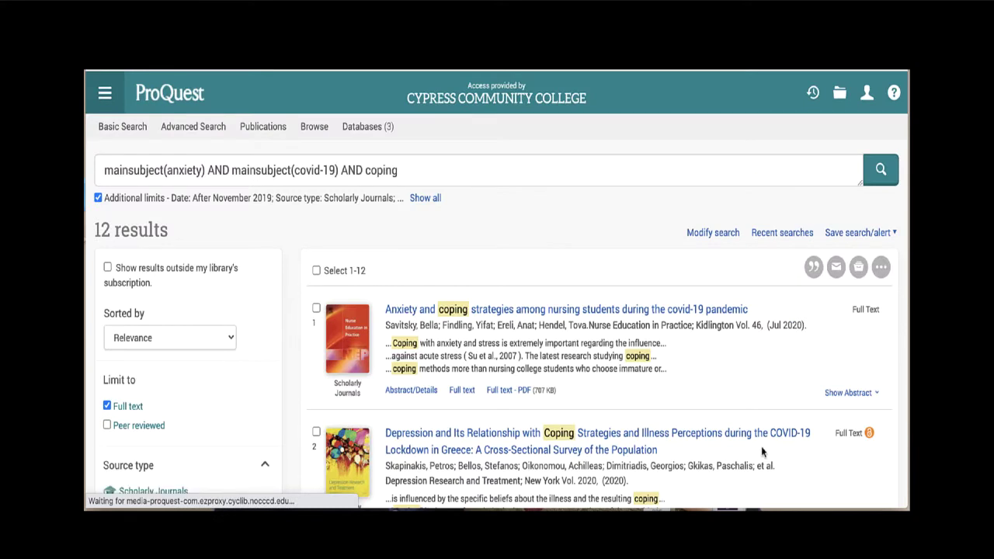
Step: Look over the narrowed results and open the article "Anxiety and coping strategies among nursing students during the covid-19 pandemic"
{"action": "double_click", "coordinate": [383, 169]}
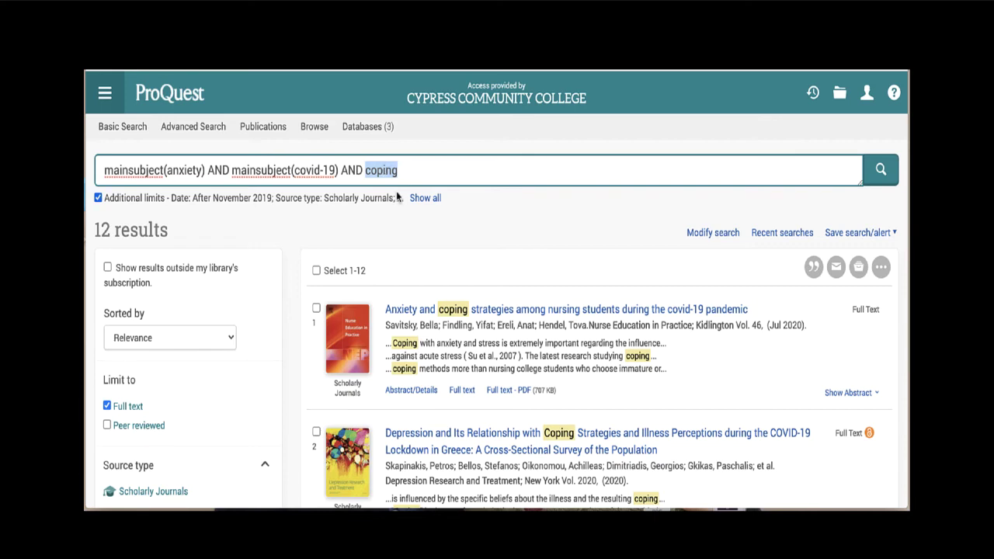
{"action": "scroll", "coordinate": [526, 315], "scroll_direction": "down", "scroll_amount": 3}
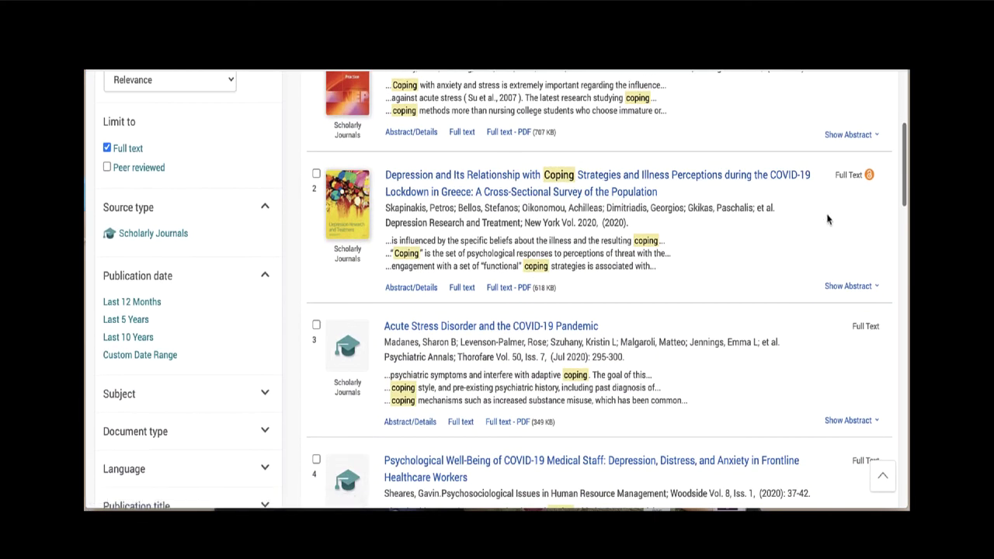
{"action": "scroll", "coordinate": [841, 264], "scroll_direction": "down", "scroll_amount": 3}
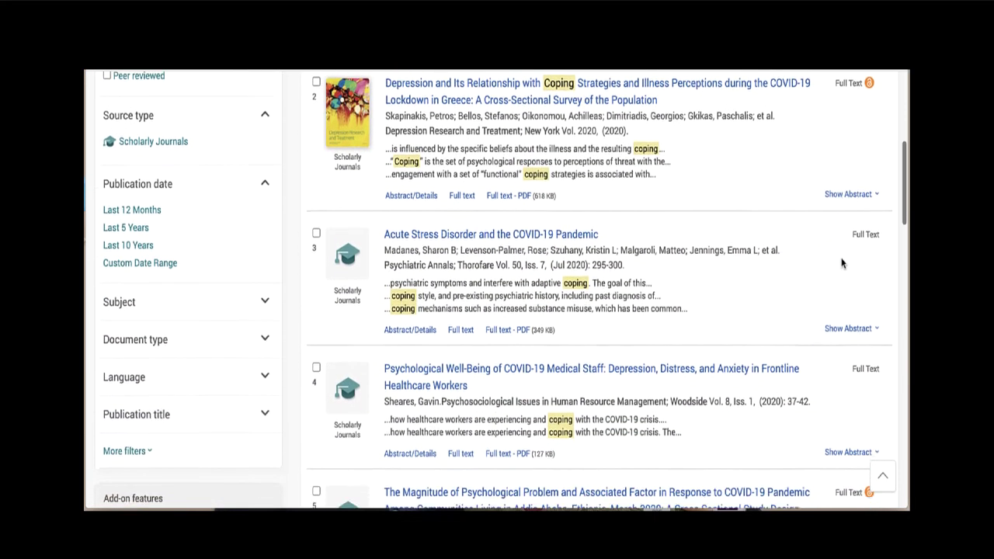
{"action": "scroll", "coordinate": [842, 264], "scroll_direction": "up", "scroll_amount": 5}
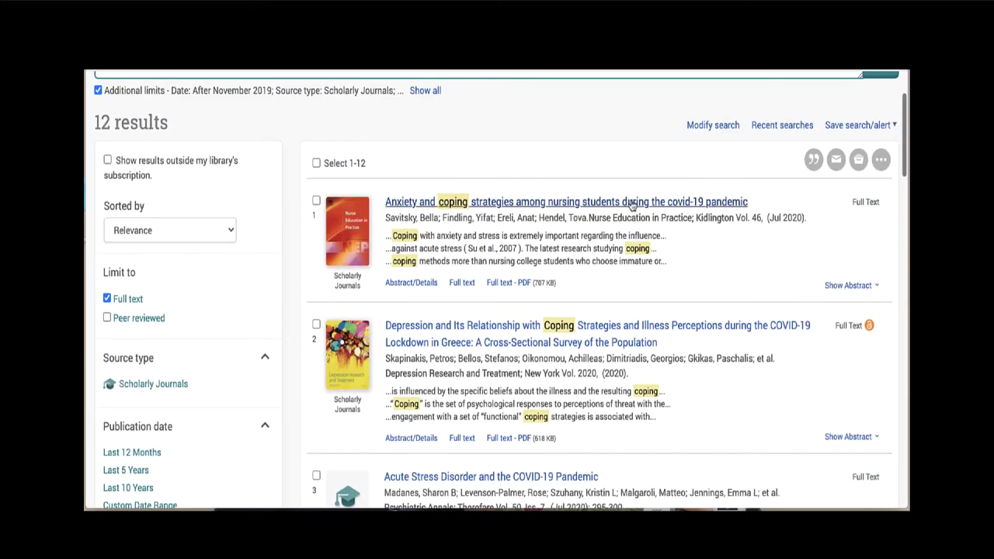
{"action": "left_click", "coordinate": [633, 202]}
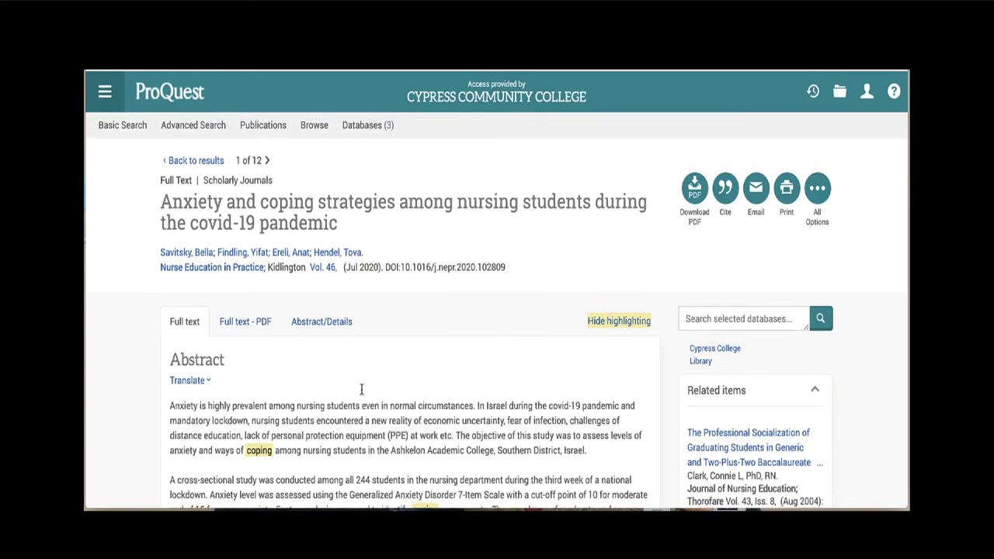
Step: Examine the article's full text, its PDF version and its Abstract/Details view
{"action": "scroll", "coordinate": [362, 388], "scroll_direction": "down", "scroll_amount": 2}
{"action": "scroll", "coordinate": [244, 266], "scroll_direction": "down", "scroll_amount": 2}
{"action": "scroll", "coordinate": [268, 374], "scroll_direction": "up", "scroll_amount": 4}
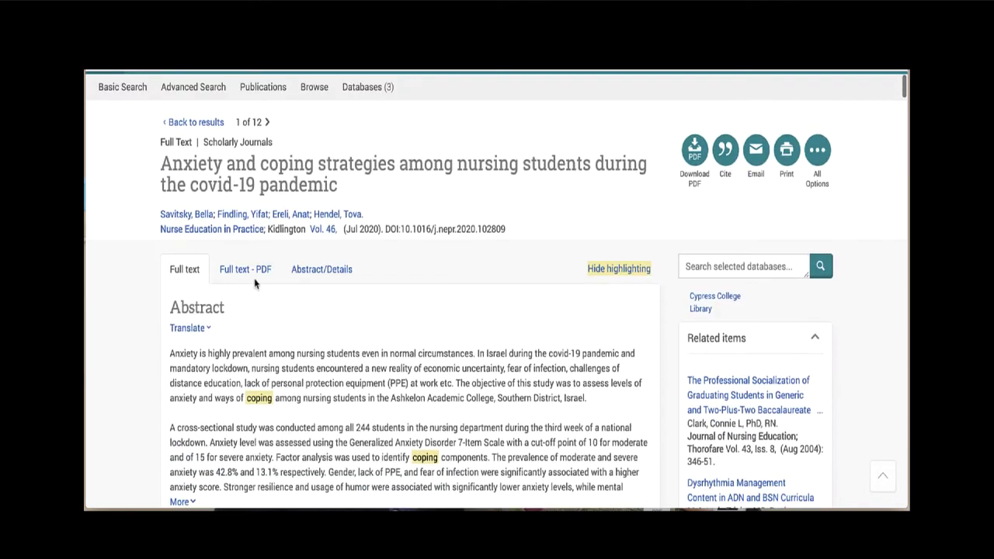
{"action": "left_click", "coordinate": [306, 279]}
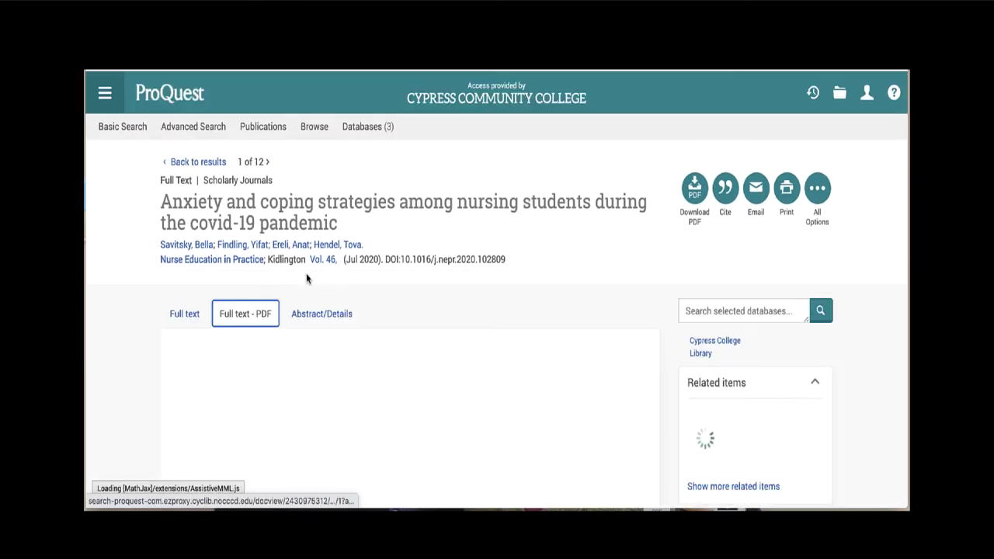
{"action": "left_click", "coordinate": [336, 317]}
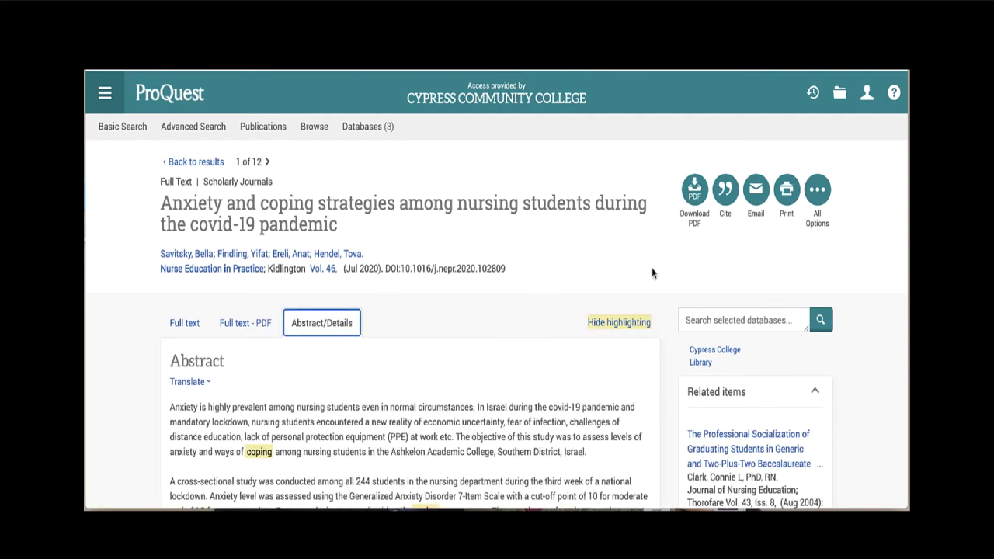
Step: Review all save options for the article, including cloud saving, citation export and file formats, and close them
{"action": "scroll", "coordinate": [694, 262], "scroll_direction": "down", "scroll_amount": 1}
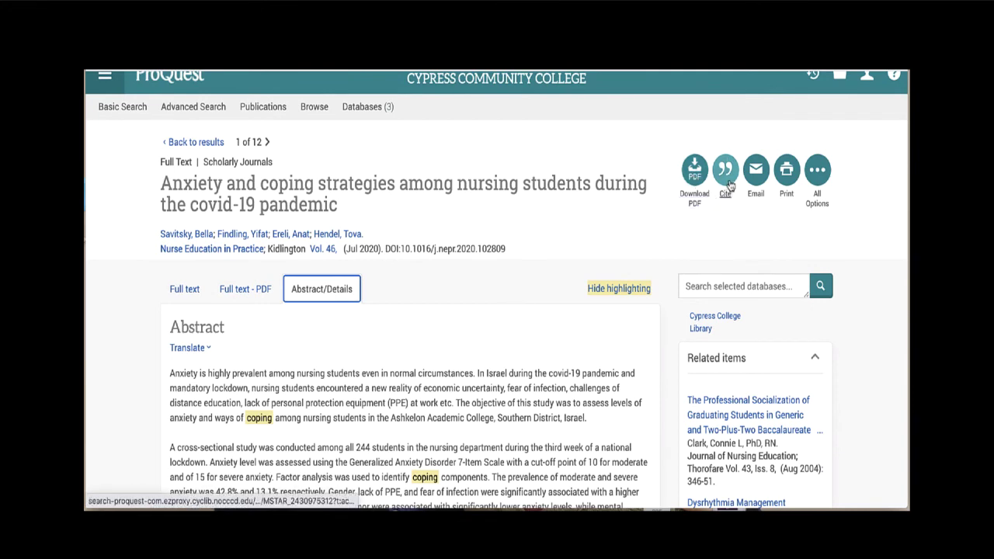
{"action": "left_click", "coordinate": [820, 170]}
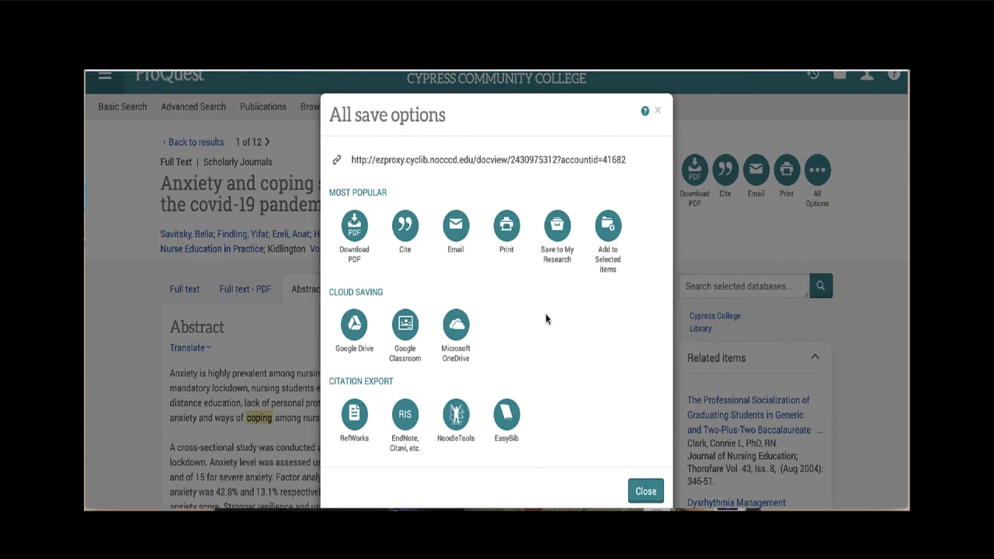
{"action": "scroll", "coordinate": [547, 319], "scroll_direction": "down", "scroll_amount": 2}
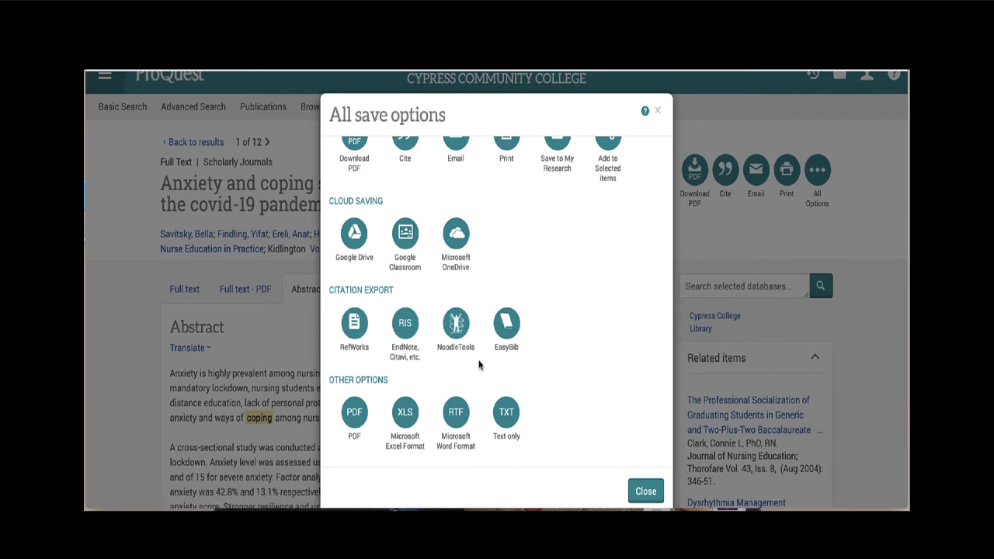
{"action": "left_click", "coordinate": [657, 111]}
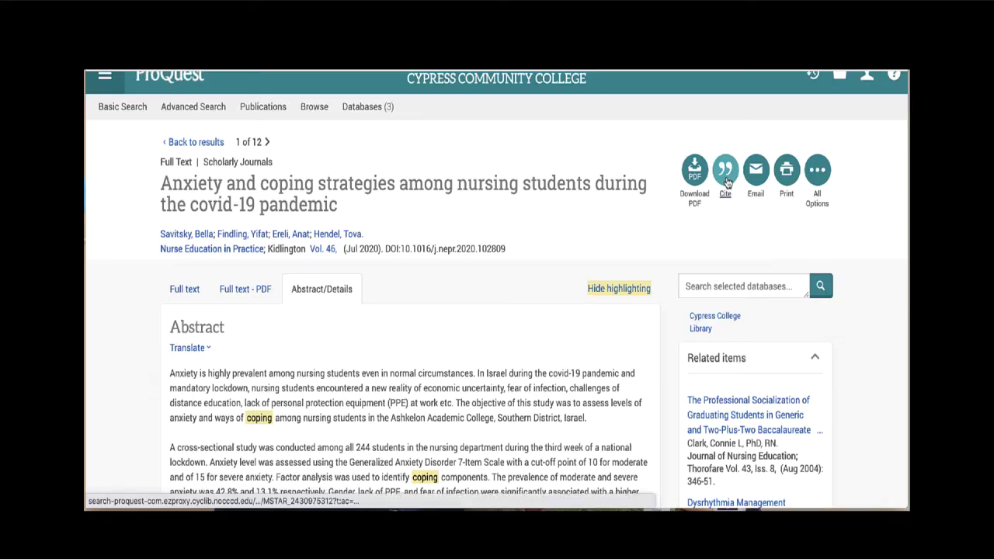
Step: Review the article's MLA 8th Edition citation and the citation export options, and close the citation window
{"action": "left_click", "coordinate": [726, 174]}
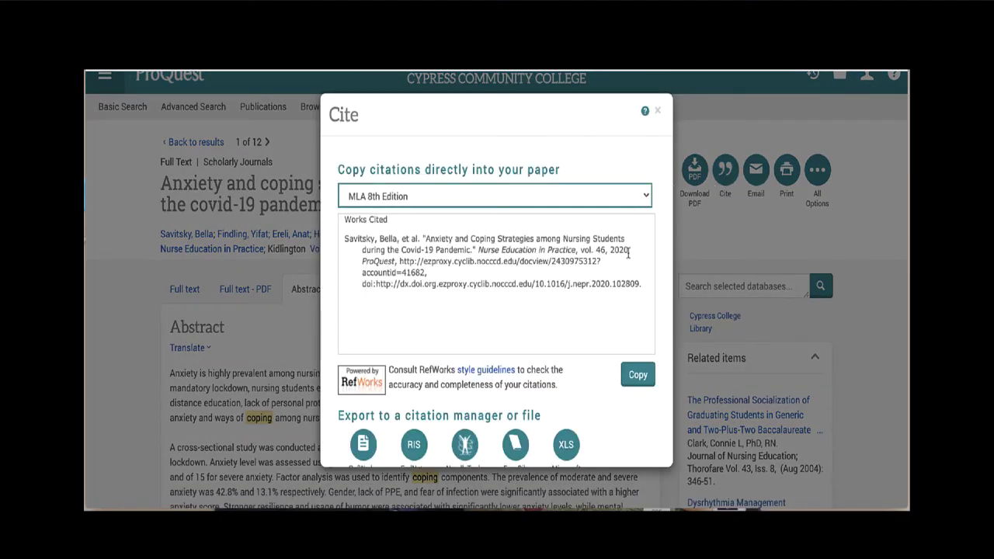
{"action": "scroll", "coordinate": [628, 255], "scroll_direction": "down", "scroll_amount": 1}
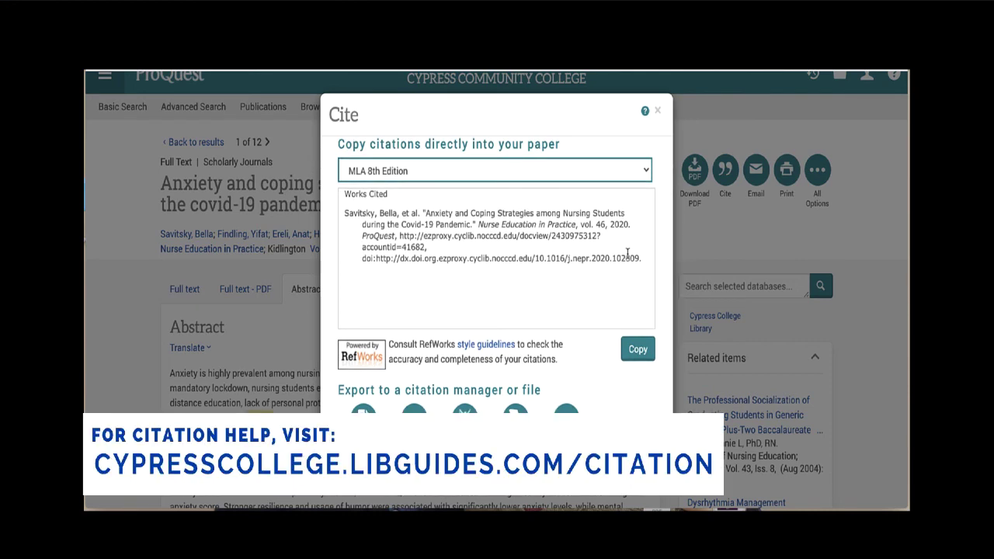
{"action": "scroll", "coordinate": [628, 254], "scroll_direction": "down", "scroll_amount": 1}
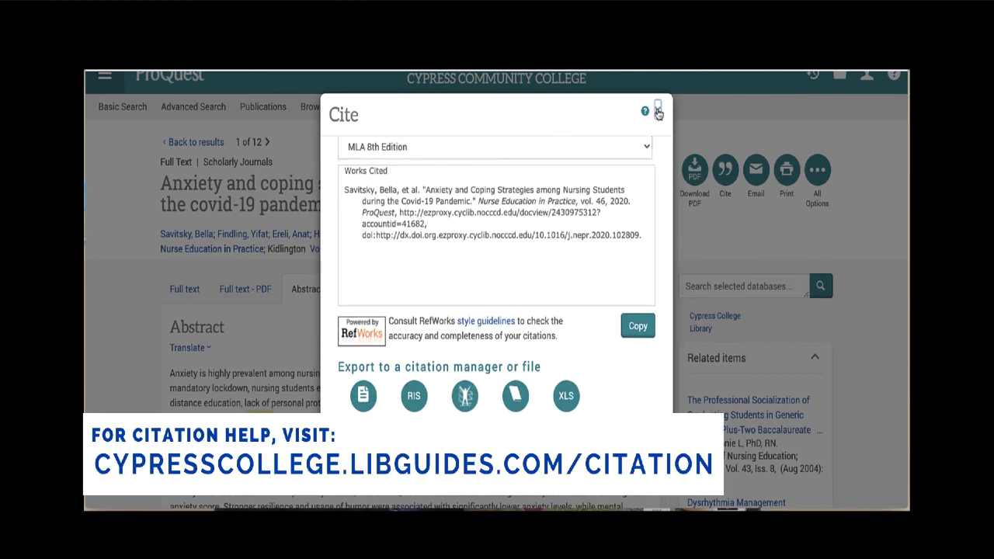
{"action": "left_click", "coordinate": [657, 110]}
Step: Look through the related items listed beside the article's abstract and its subject terms
{"action": "scroll", "coordinate": [630, 218], "scroll_direction": "down", "scroll_amount": 3}
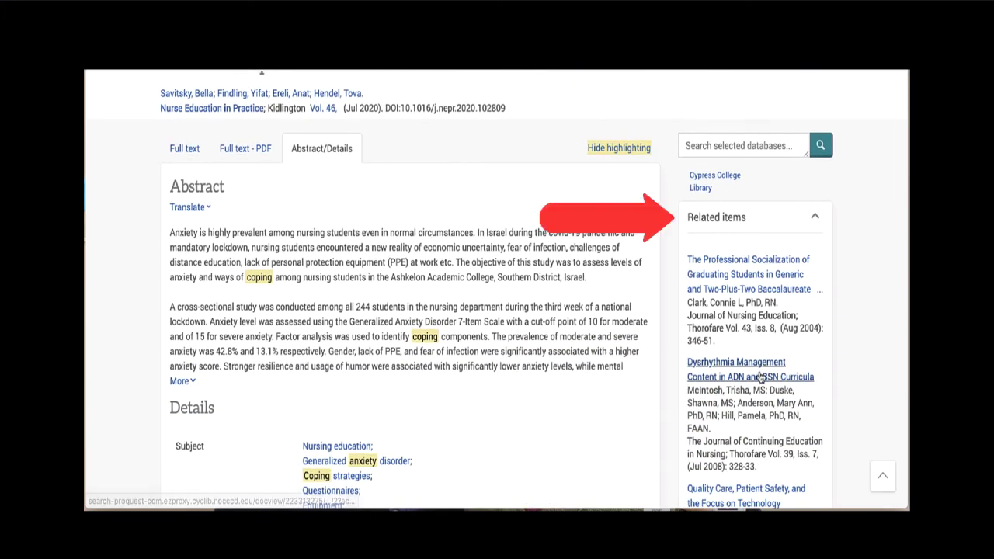
{"action": "scroll", "coordinate": [760, 373], "scroll_direction": "down", "scroll_amount": 2}
{"action": "scroll", "coordinate": [760, 373], "scroll_direction": "down", "scroll_amount": 1}
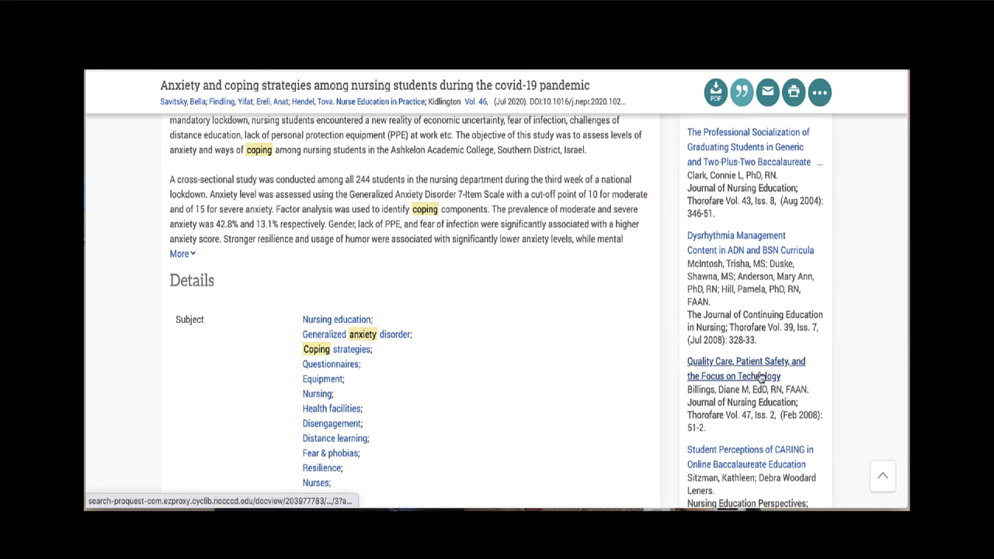
{"action": "scroll", "coordinate": [760, 376], "scroll_direction": "down", "scroll_amount": 1}
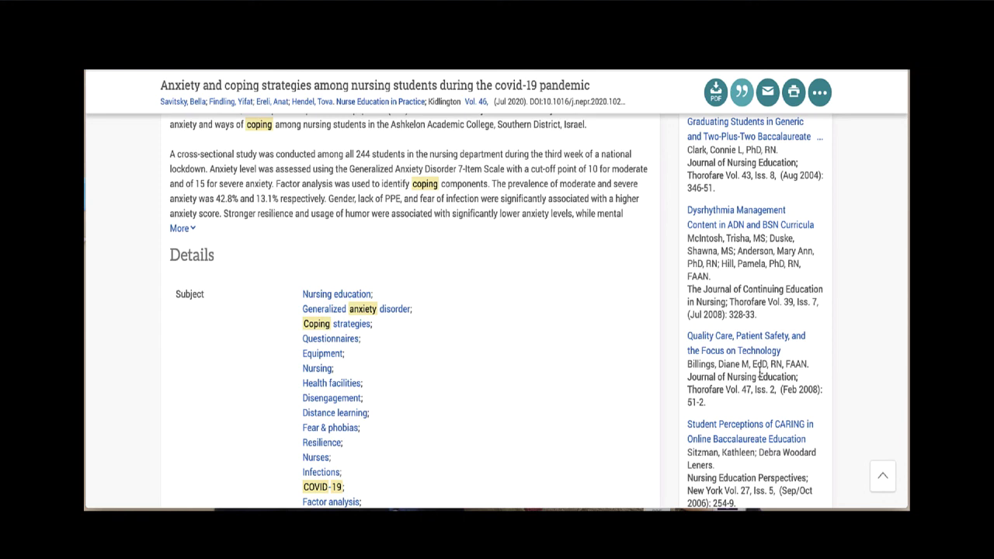
{"action": "scroll", "coordinate": [759, 371], "scroll_direction": "up", "scroll_amount": 5}
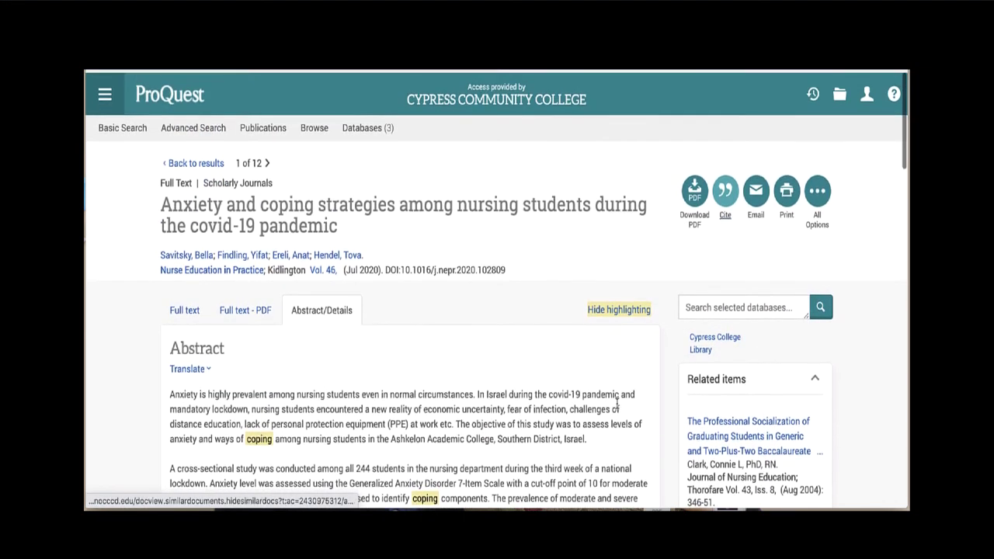
{"action": "scroll", "coordinate": [759, 433], "scroll_direction": "down", "scroll_amount": 10}
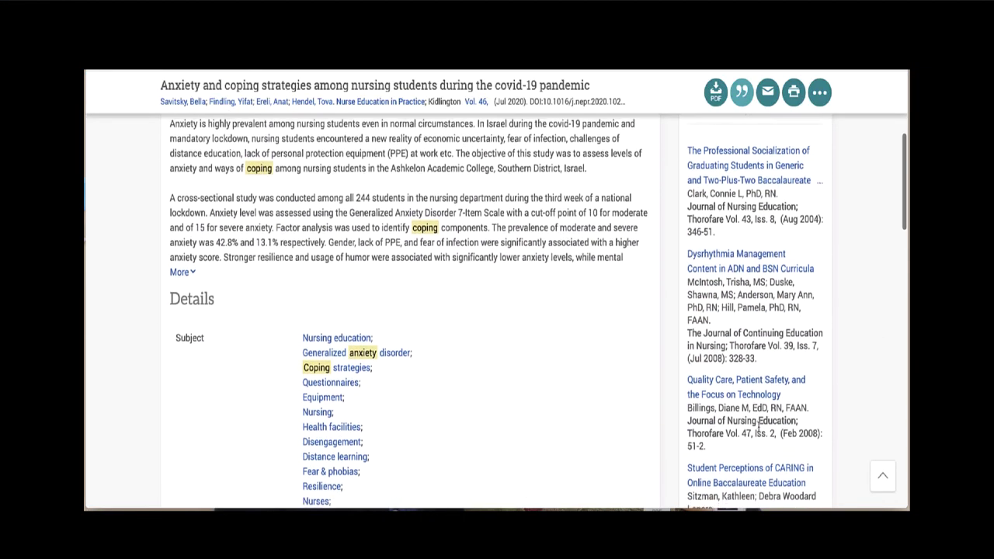